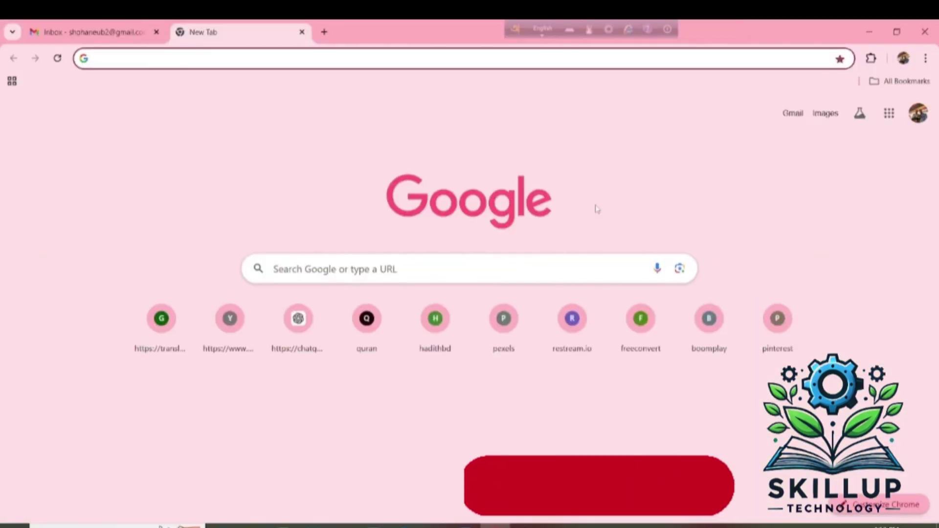
# Step: Search Google for 'autodesk student'
pyautogui.write('autodesk student')
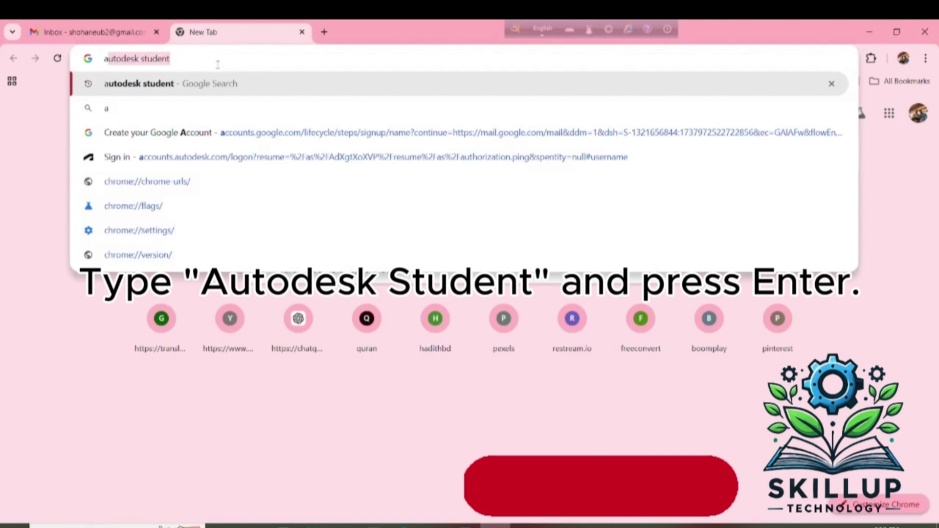
pyautogui.press('Return')
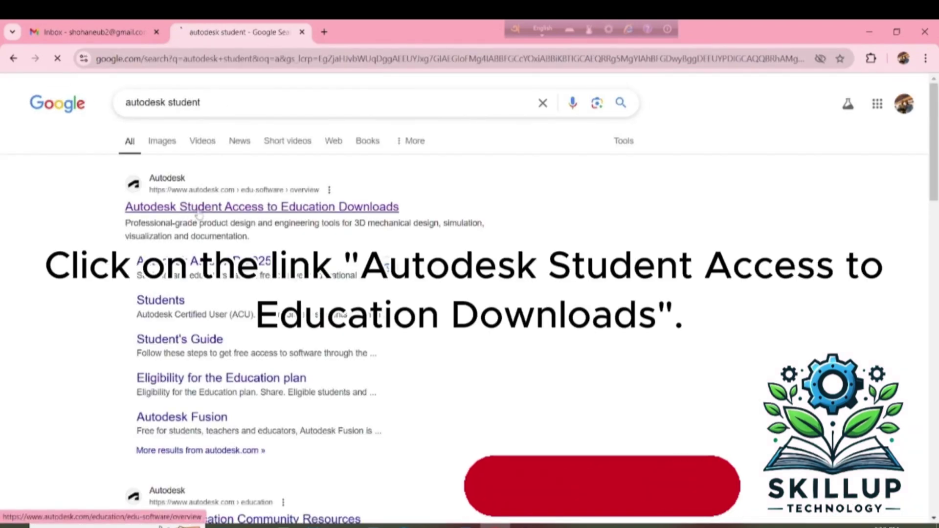
# Step: Open the Autodesk Education Downloads result, select AutoCAD, and go to Sign In
pyautogui.click(196, 210)
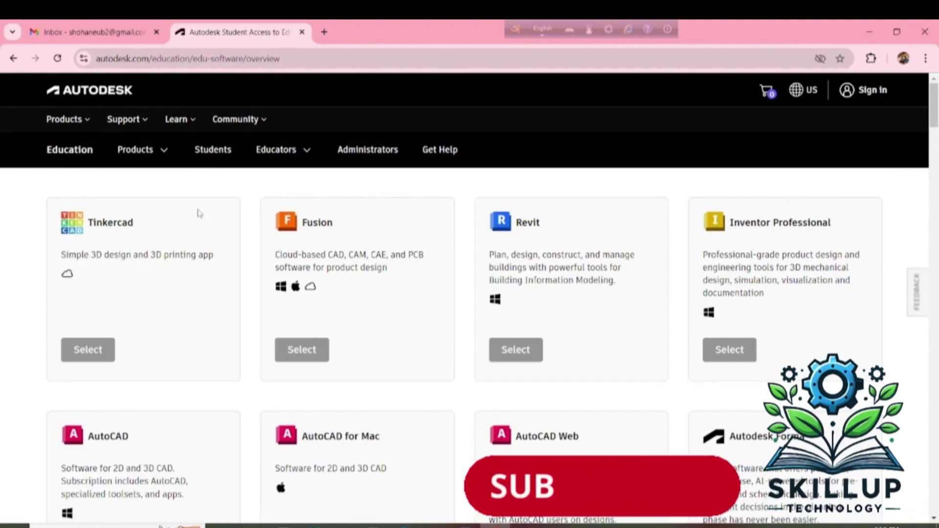
pyautogui.scroll(-6, 198, 215)
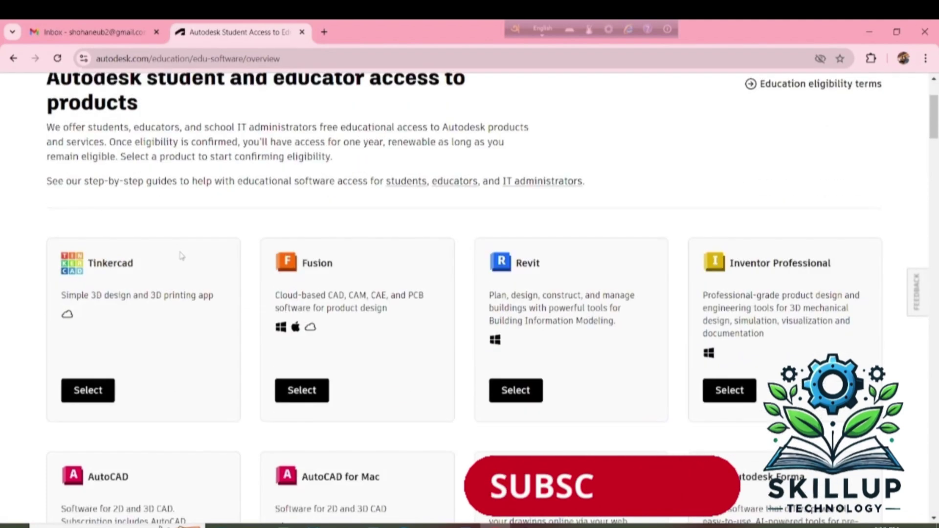
pyautogui.scroll(-2, 86, 292)
pyautogui.click(93, 313)
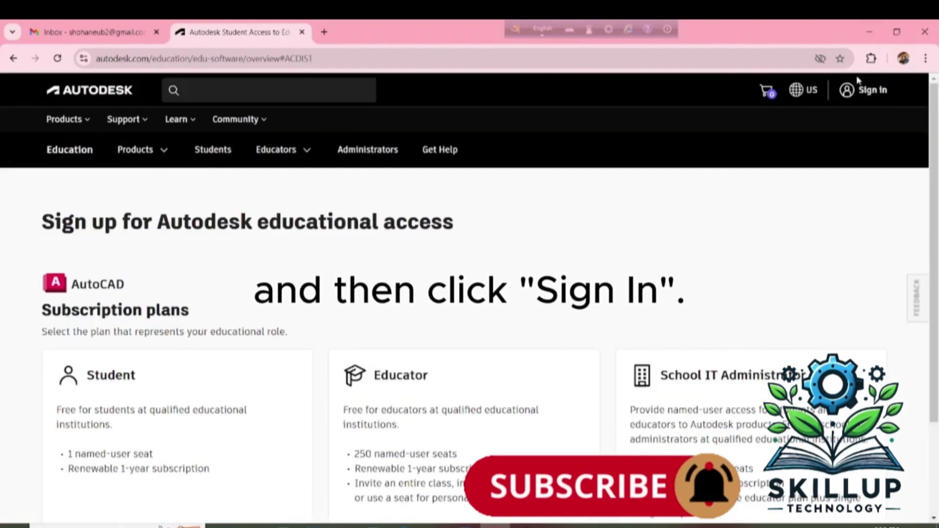
pyautogui.click(859, 84)
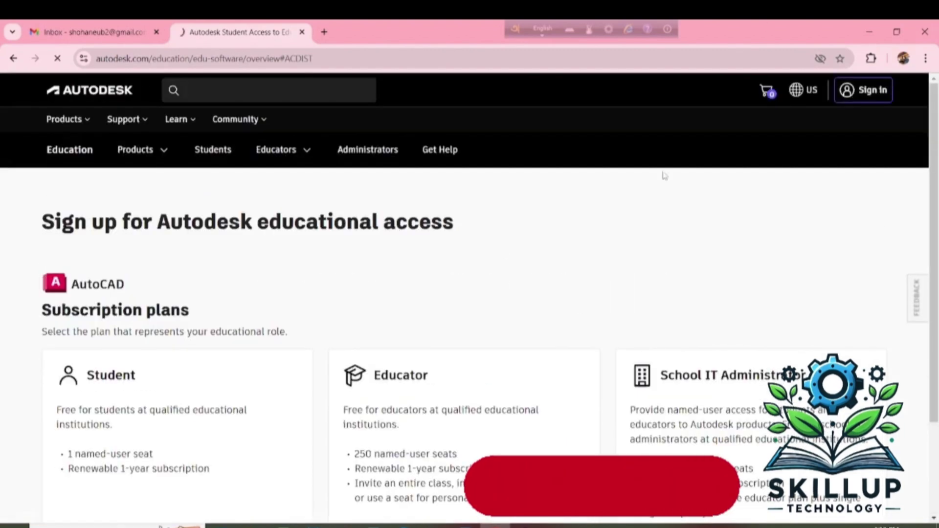
# Step: Start a new Autodesk account and enter the student's first name, last name and e-mail
pyautogui.click(489, 254)
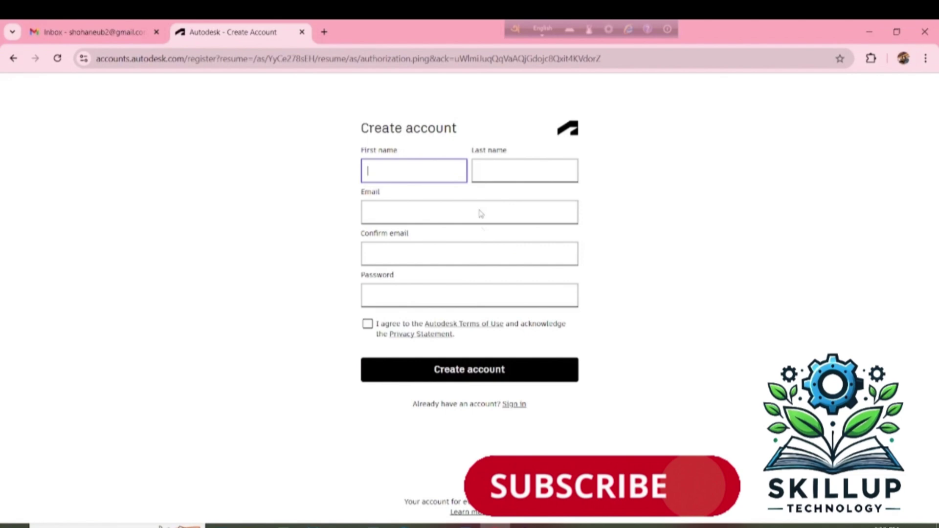
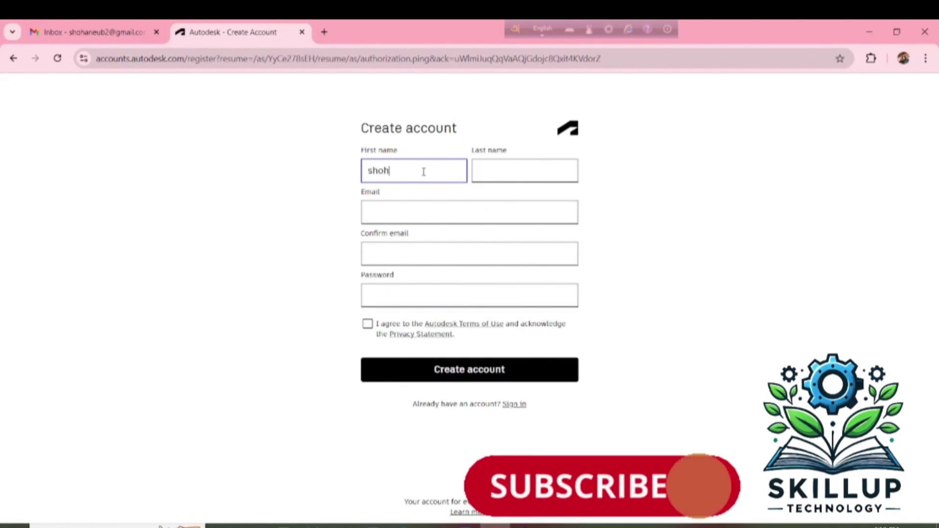
pyautogui.click(514, 173)
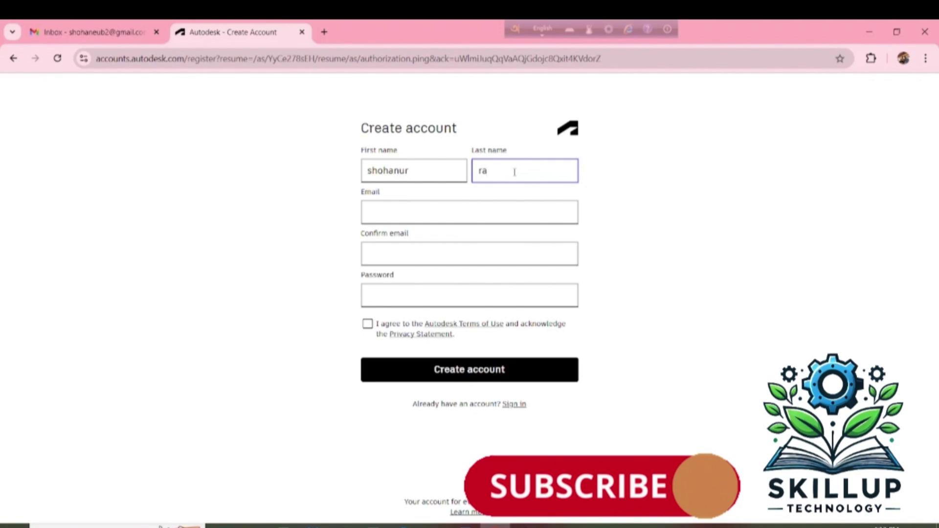
pyautogui.click(465, 211)
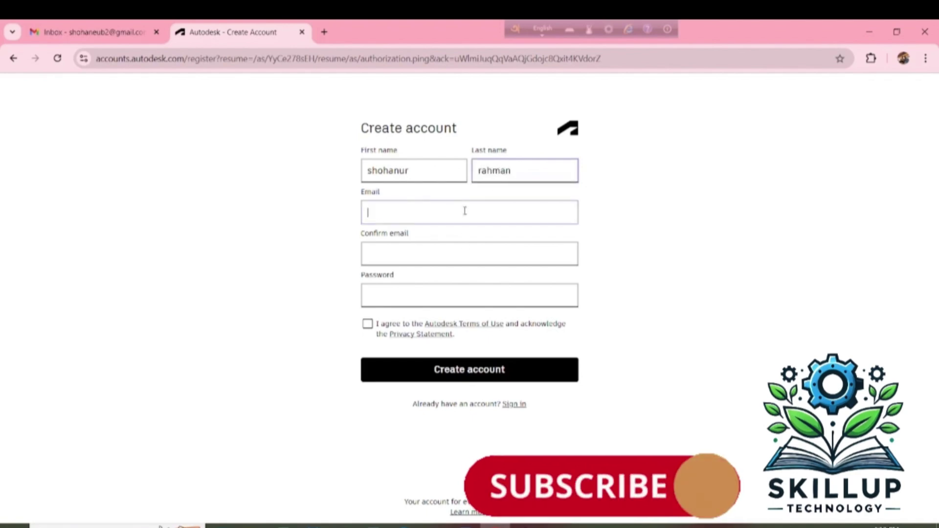
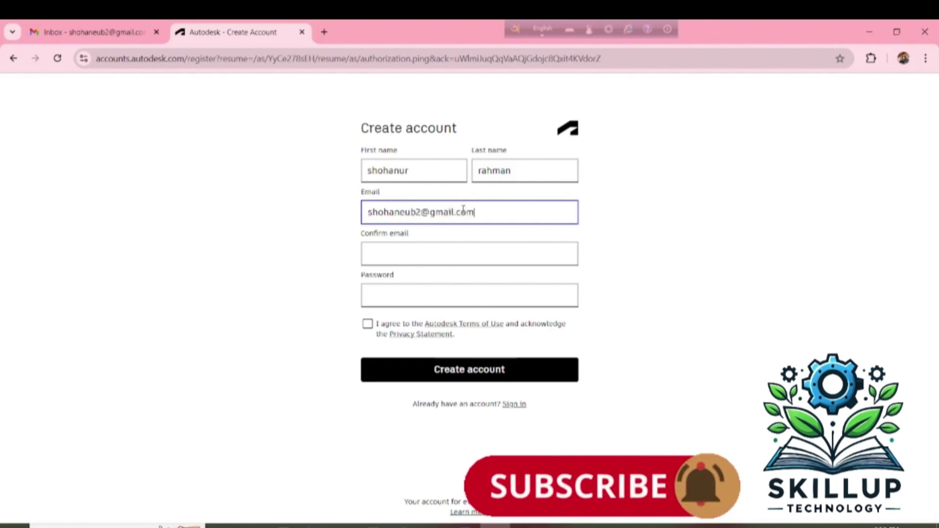
# Step: Confirm the e-mail, set the account password, accept the Terms of Use and submit
pyautogui.click(447, 253)
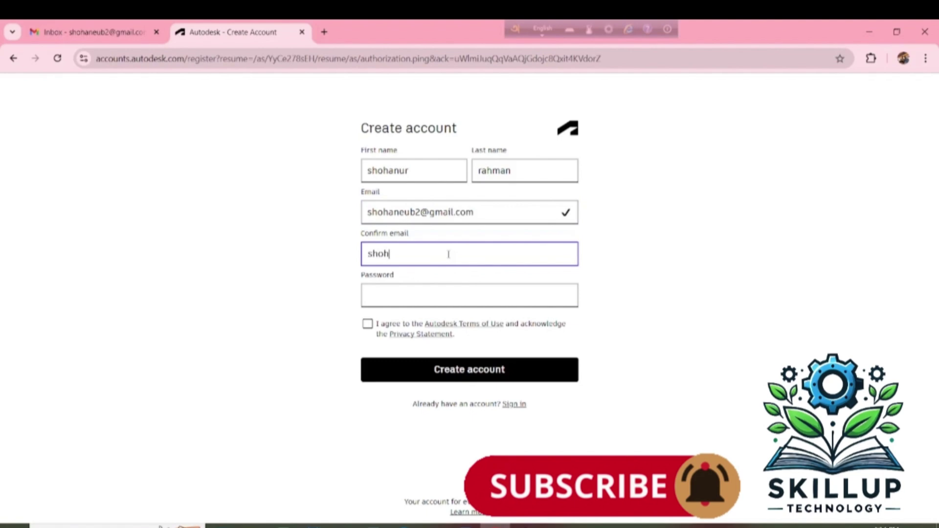
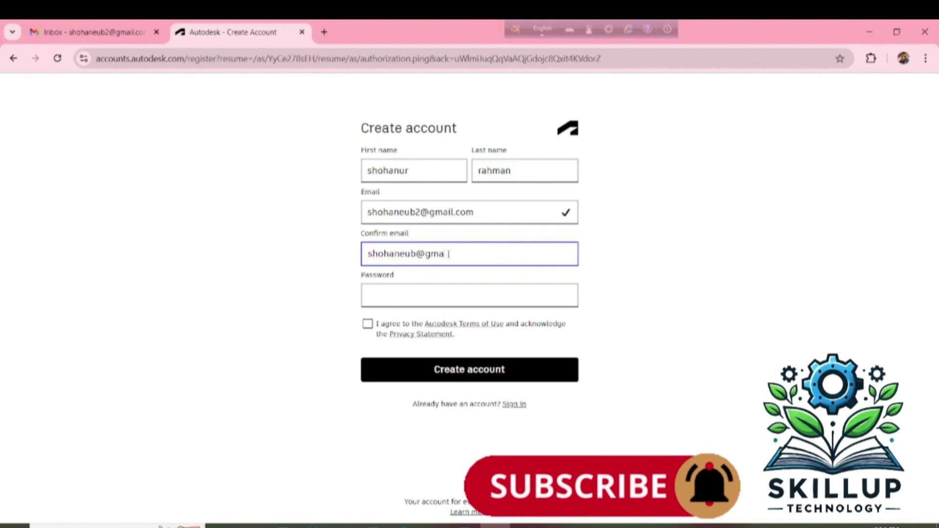
pyautogui.click(426, 300)
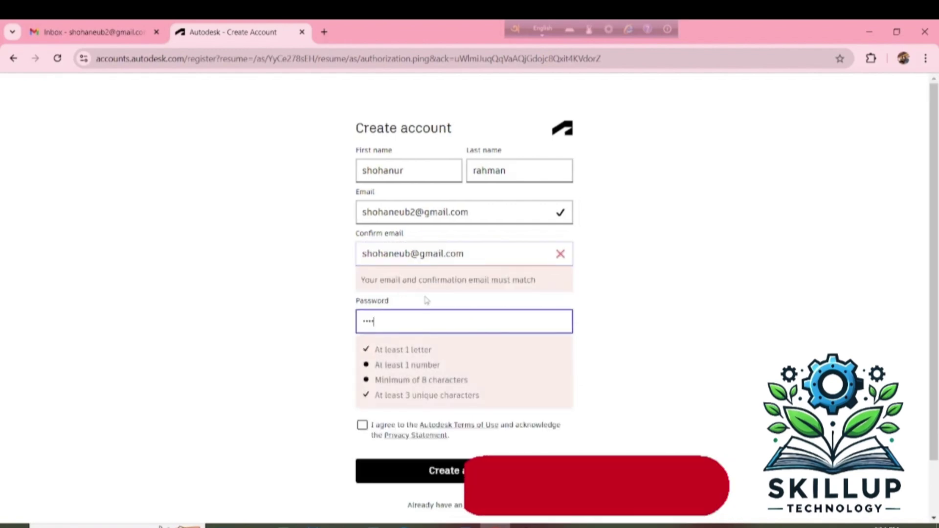
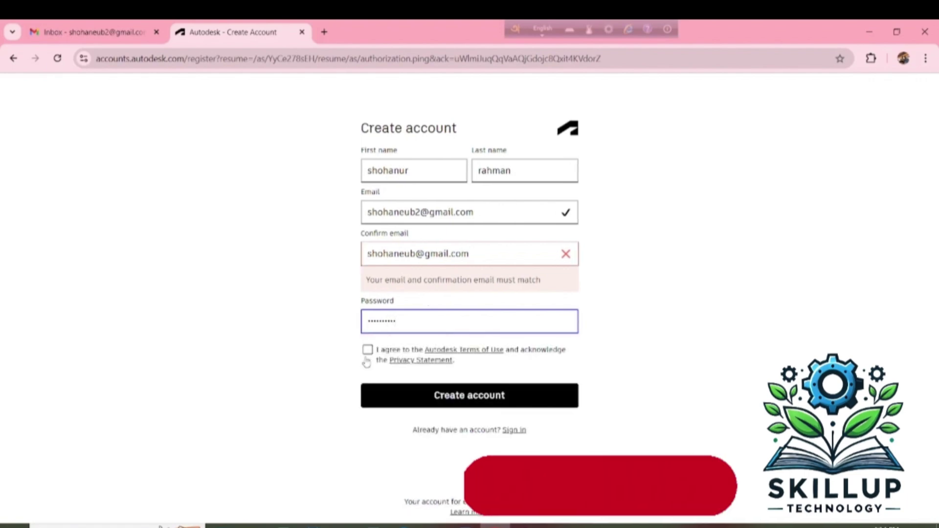
pyautogui.click(368, 350)
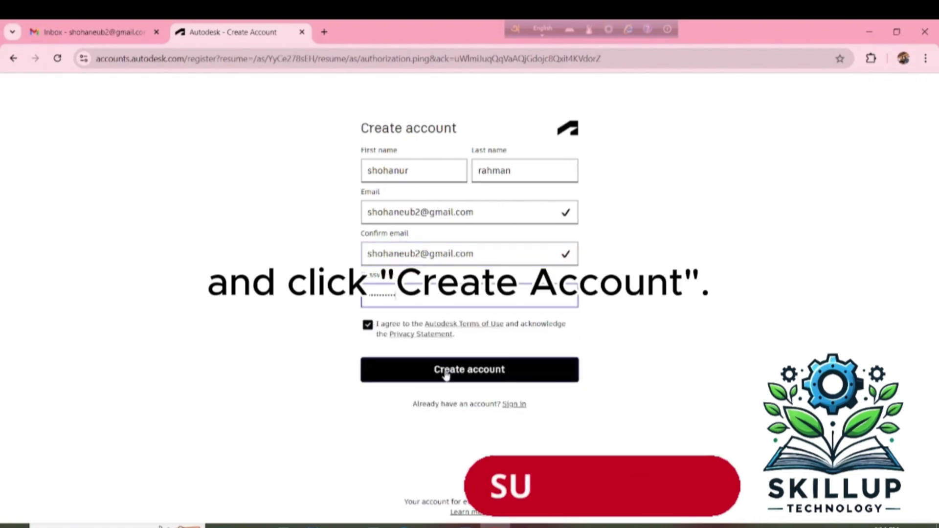
pyautogui.click(446, 375)
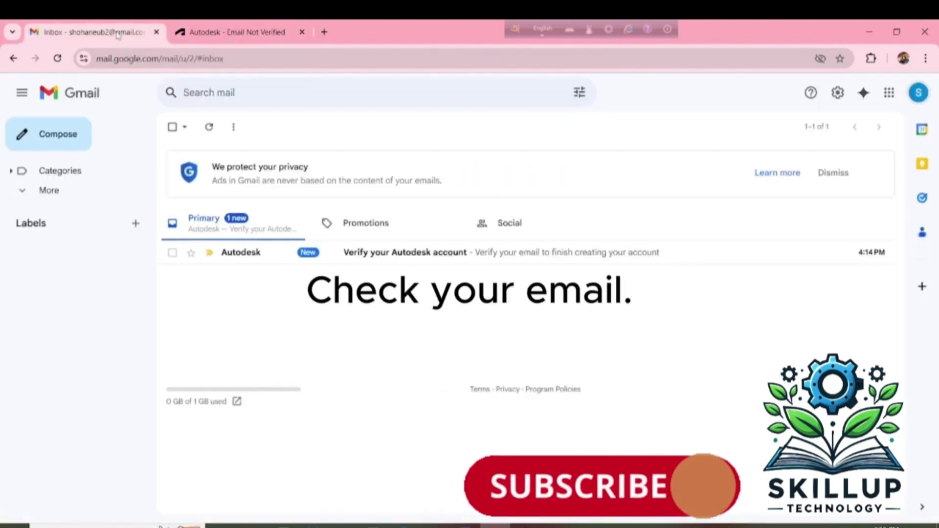
# Step: Open the 'Verify your Autodesk account' email and follow its verification link
pyautogui.click(340, 255)
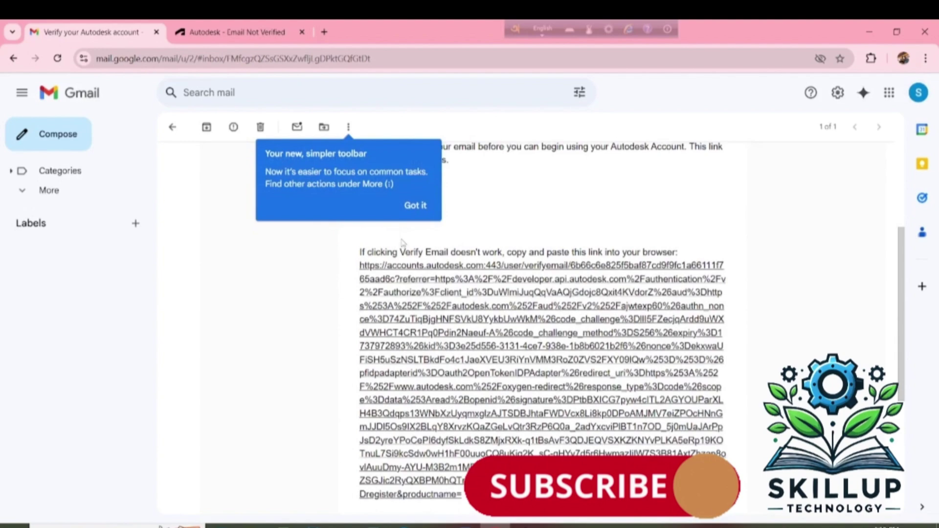
pyautogui.click(415, 205)
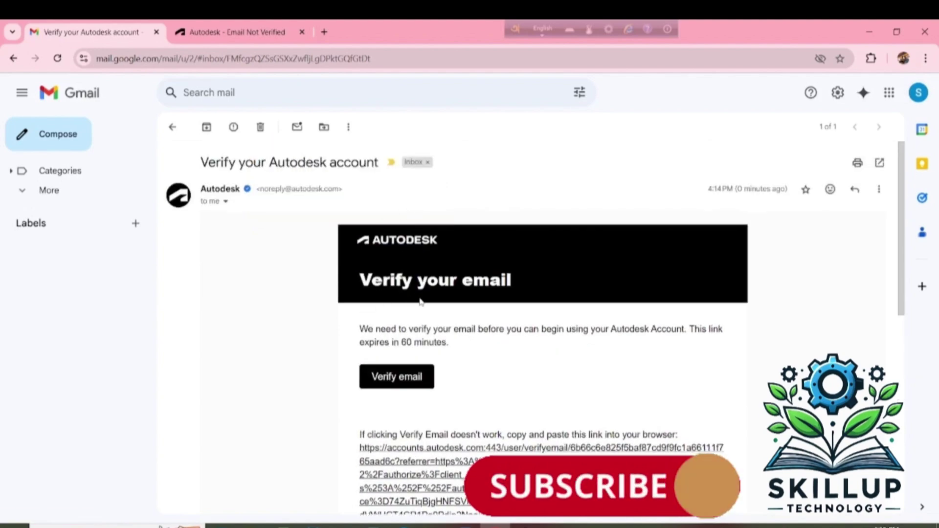
pyautogui.scroll(-1, 419, 302)
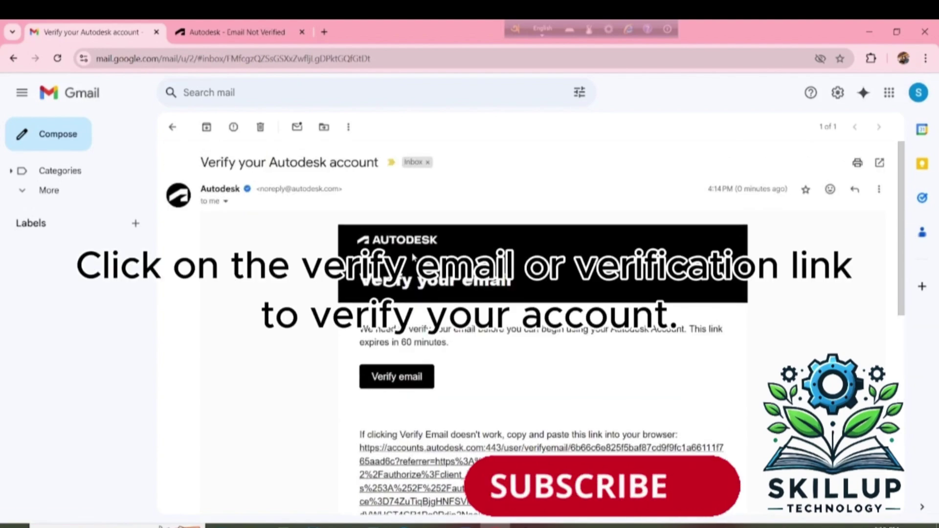
pyautogui.scroll(-4, 412, 257)
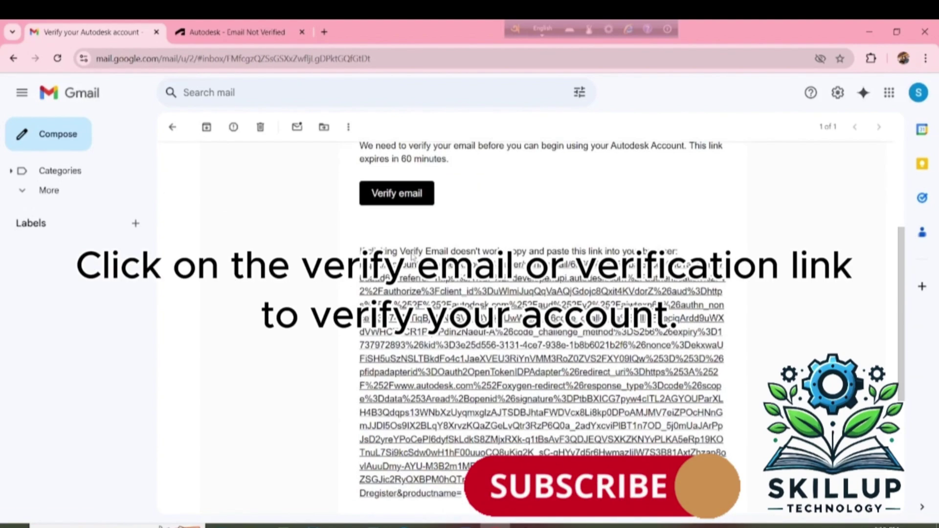
pyautogui.scroll(-5, 411, 256)
pyautogui.click(468, 276)
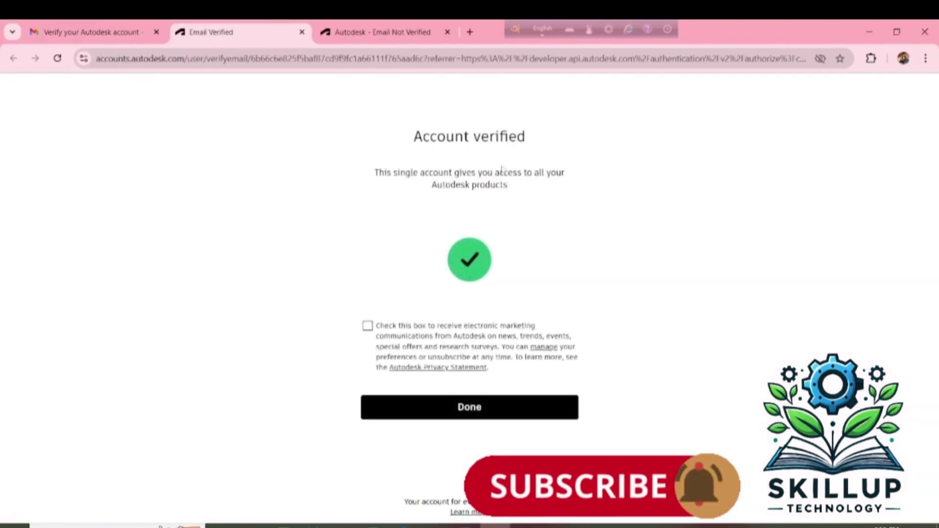
# Step: Opt in to Autodesk marketing e-mails and finish verification with Done
pyautogui.click(367, 326)
pyautogui.click(413, 414)
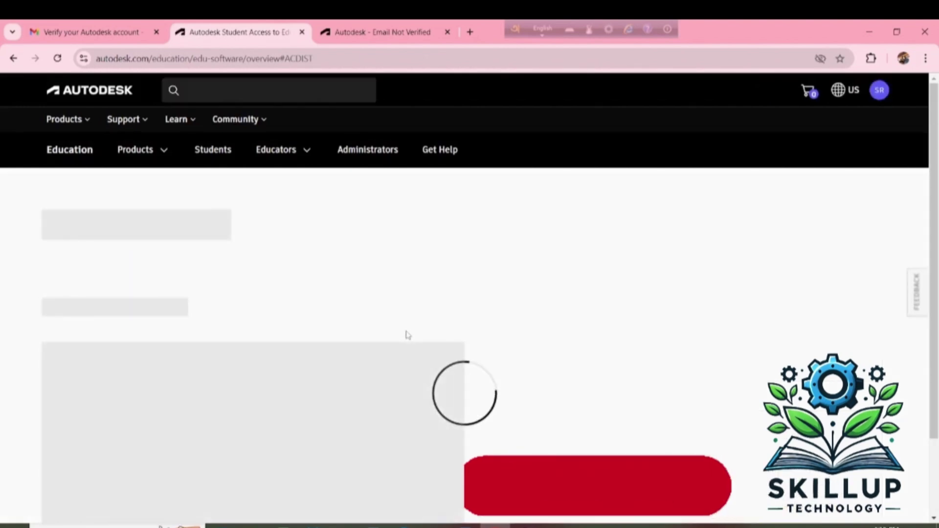
# Step: Choose the Student plan and set the educational role to Student
pyautogui.scroll(-2, 407, 335)
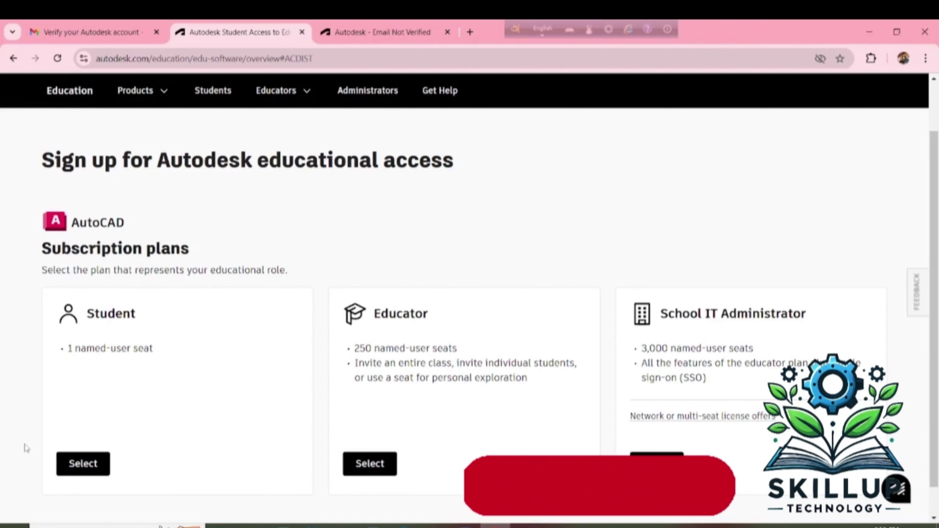
pyautogui.click(78, 465)
pyautogui.scroll(-4, 241, 319)
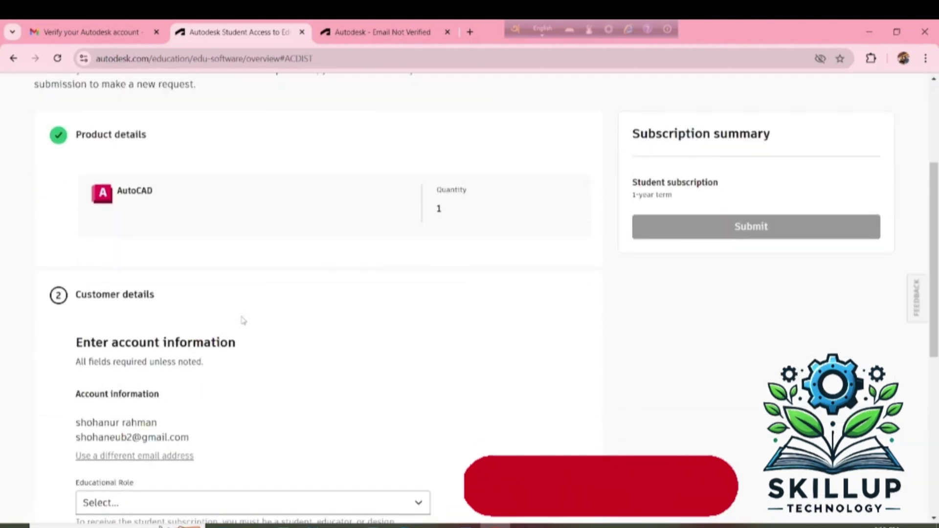
pyautogui.scroll(-3, 225, 210)
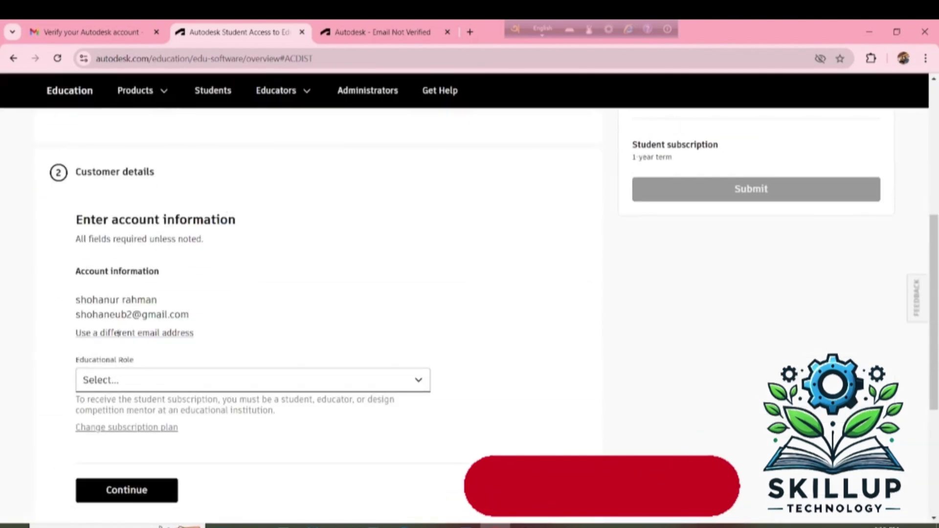
pyautogui.scroll(-1, 195, 274)
pyautogui.click(142, 323)
pyautogui.click(144, 384)
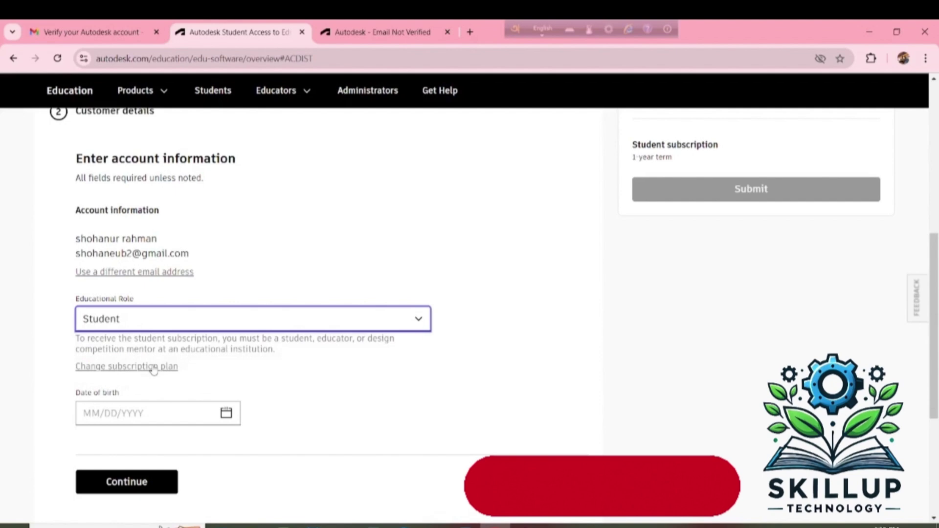
pyautogui.scroll(-3, 161, 333)
# Step: Pick the date of birth's year, month and day from the calendar picker
pyautogui.click(178, 287)
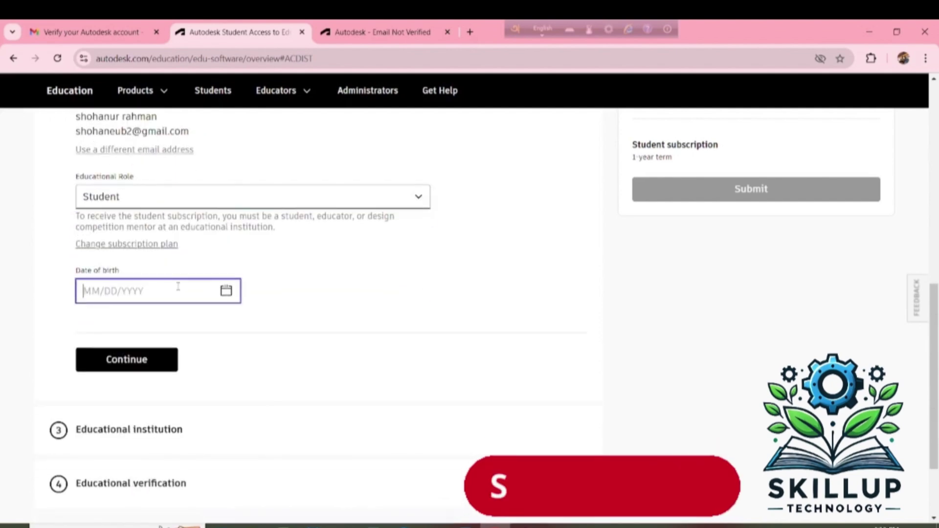
pyautogui.click(226, 291)
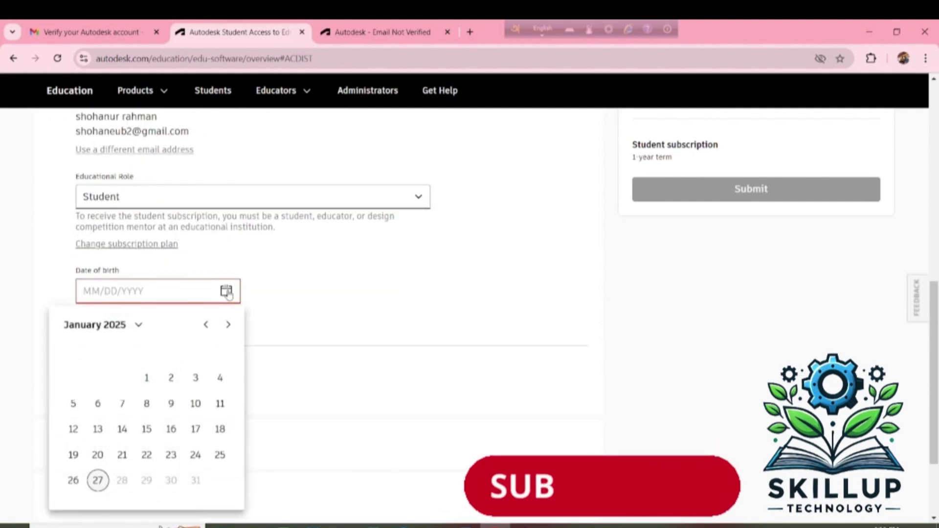
pyautogui.click(139, 326)
pyautogui.scroll(-3, 155, 422)
pyautogui.scroll(4, 205, 352)
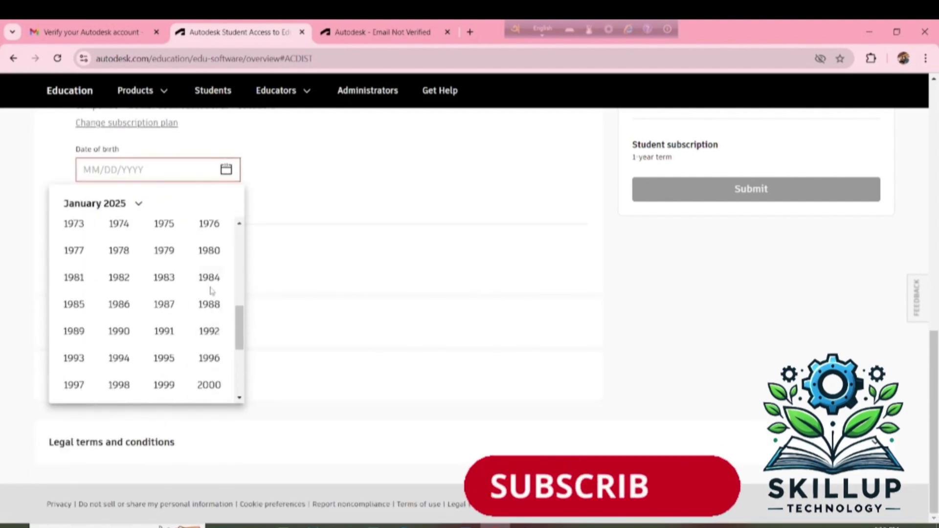
pyautogui.click(74, 358)
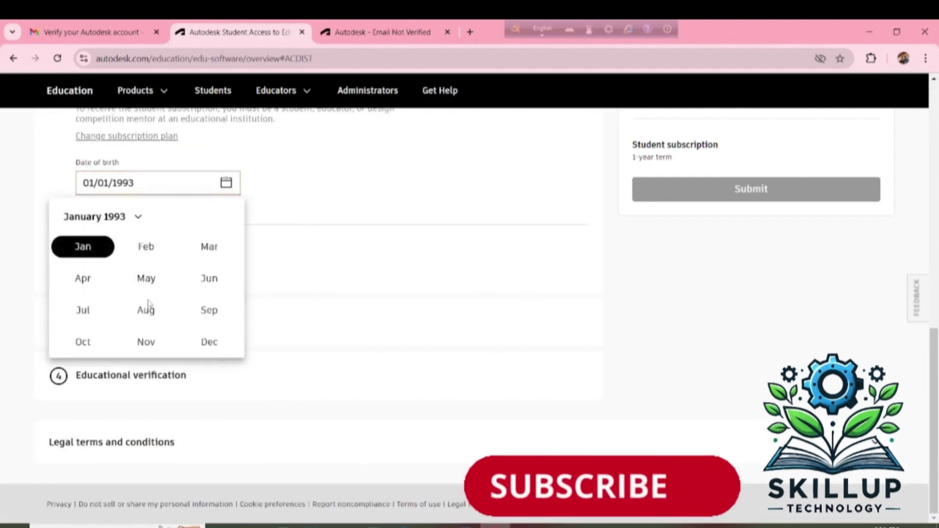
pyautogui.click(90, 314)
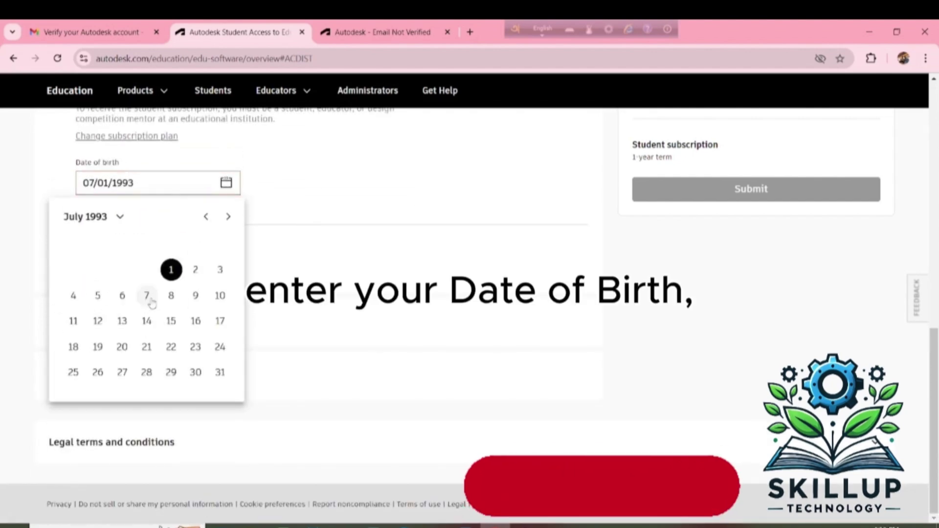
pyautogui.click(171, 321)
# Step: Continue to school details, set the country to Bangladesh and enter the school's street address
pyautogui.click(151, 258)
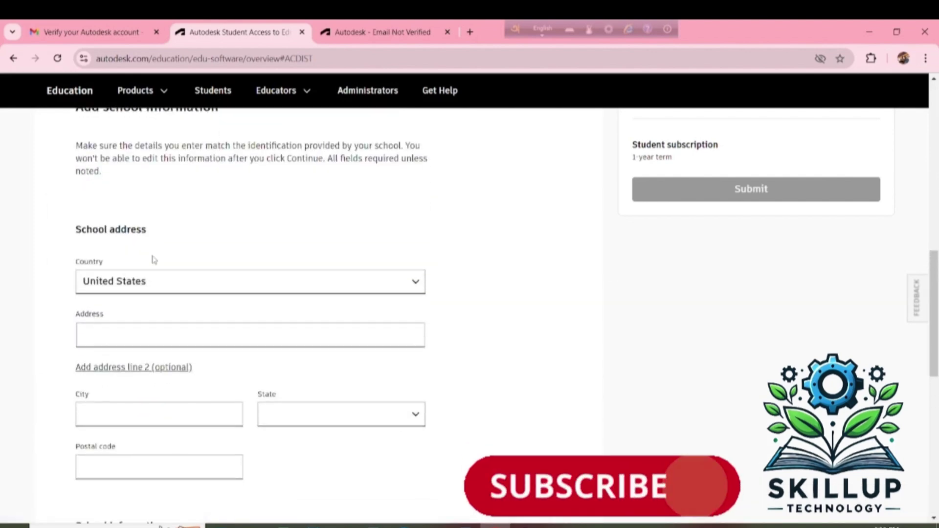
pyautogui.scroll(-1, 153, 264)
pyautogui.click(147, 279)
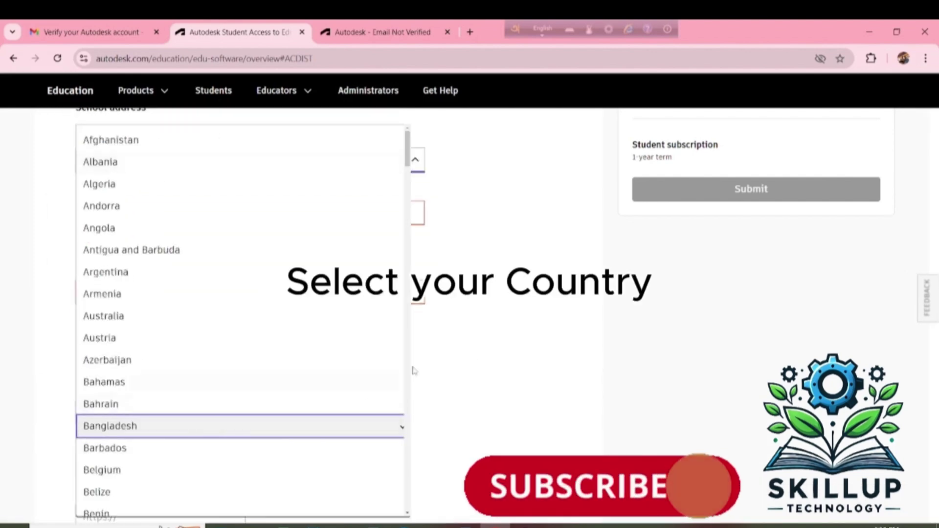
pyautogui.click(105, 426)
pyautogui.press('Tab')
pyautogui.write('G')
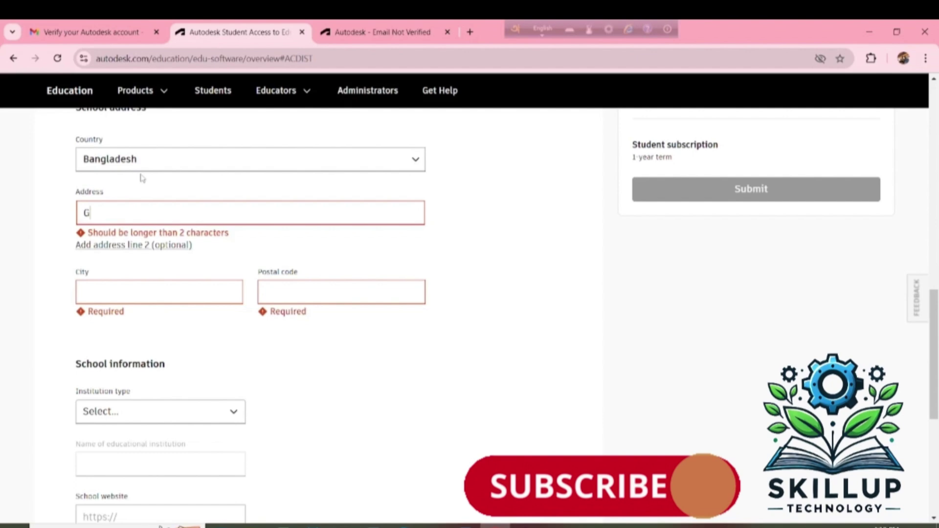
pyautogui.write('abtoli,mi')
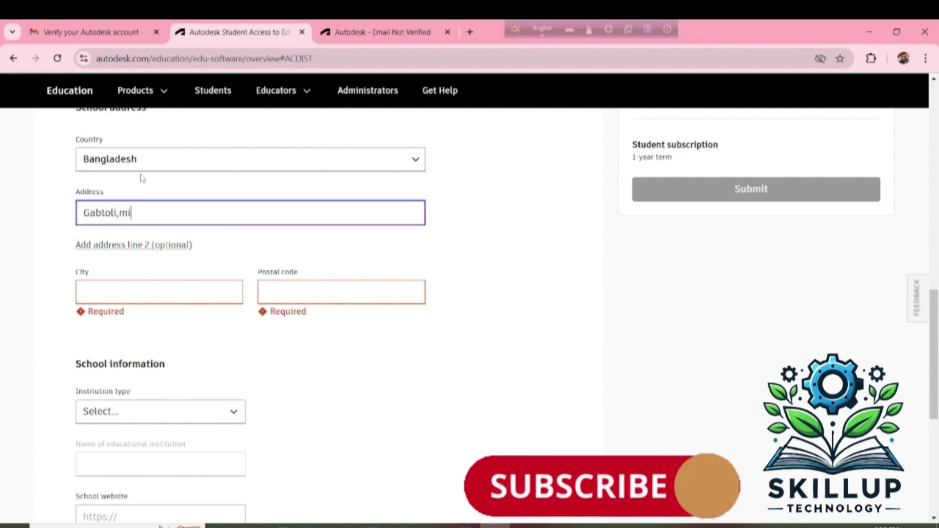
pyautogui.write('r')
pyautogui.press('BackSpace')
pyautogui.press('BackSpace')
pyautogui.press('BackSpace')
pyautogui.write('Mirpur')
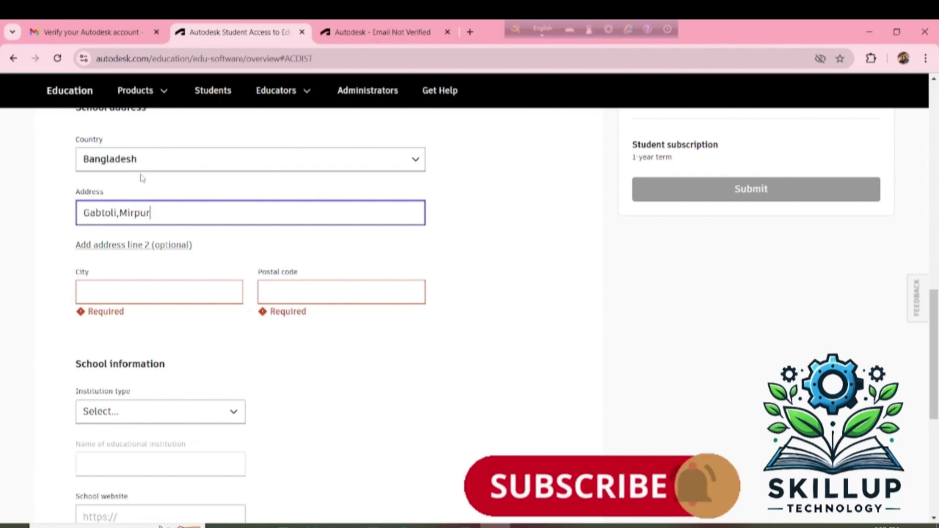
pyautogui.write(',Dhaka')
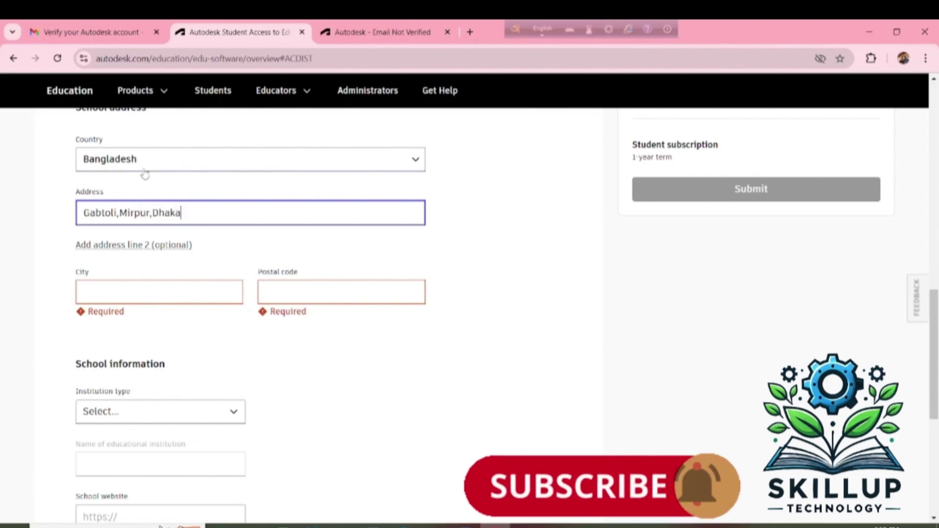
pyautogui.write('-12')
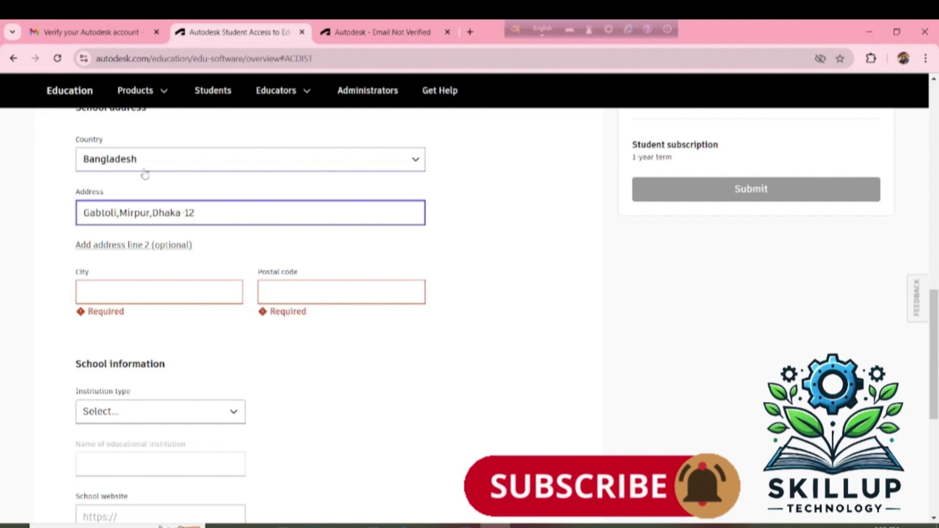
pyautogui.write('16')
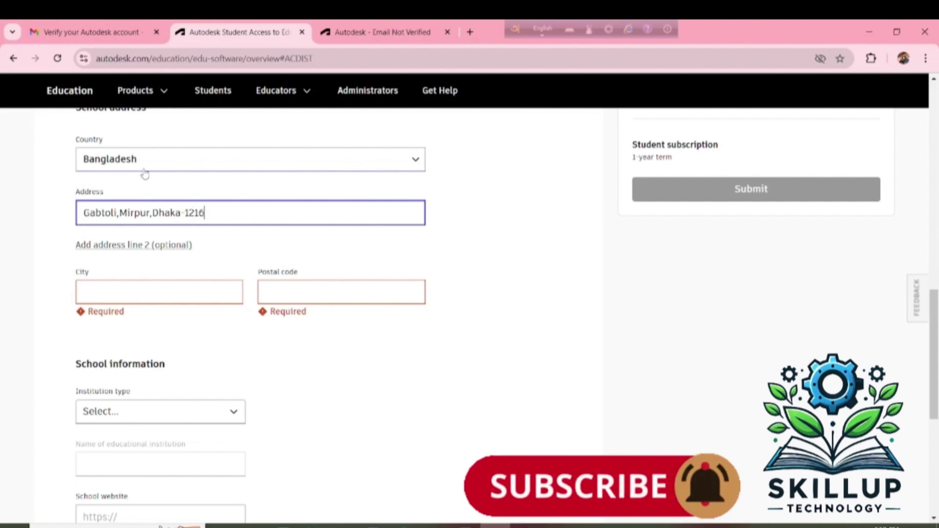
pyautogui.click(112, 289)
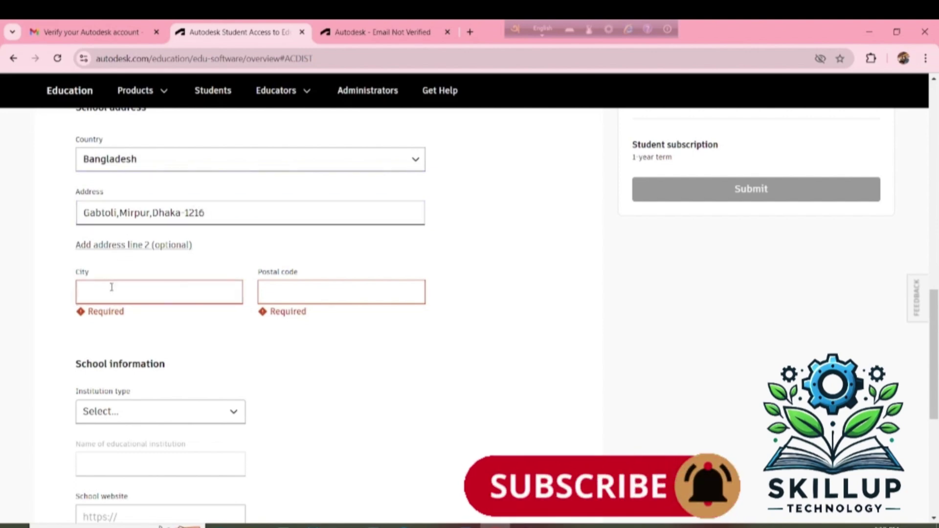
# Step: Enter the school's city and postal code, and choose University/Post-Secondary as institution type
pyautogui.write('Dhaka')
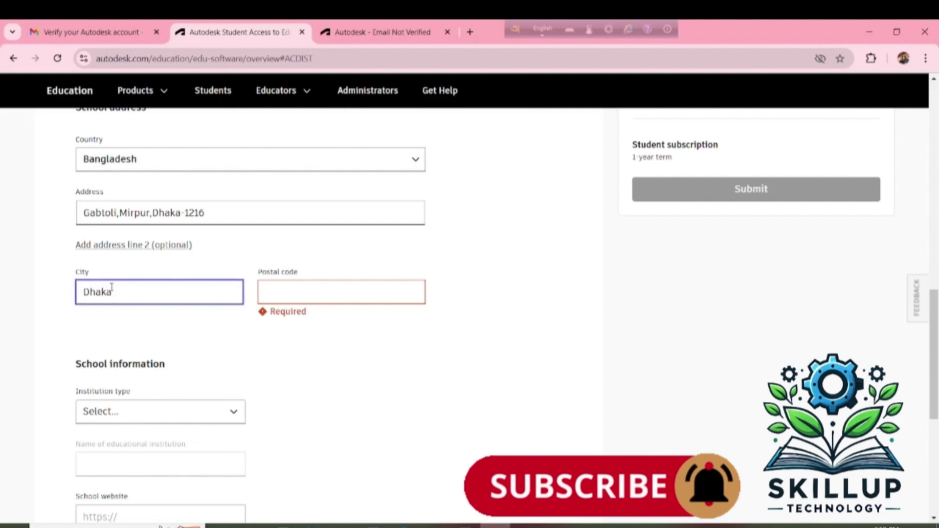
pyautogui.click(314, 291)
pyautogui.write('1000')
pyautogui.click(285, 369)
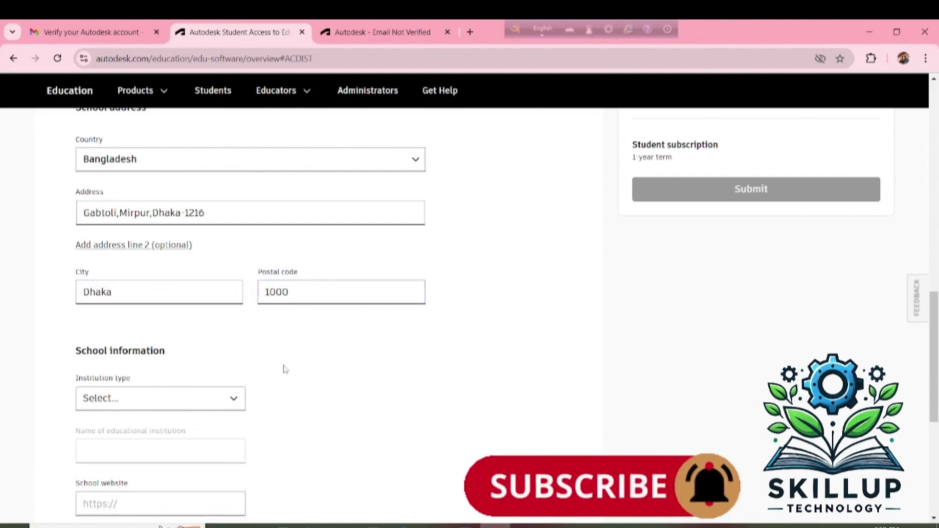
pyautogui.scroll(-3, 285, 369)
pyautogui.click(189, 277)
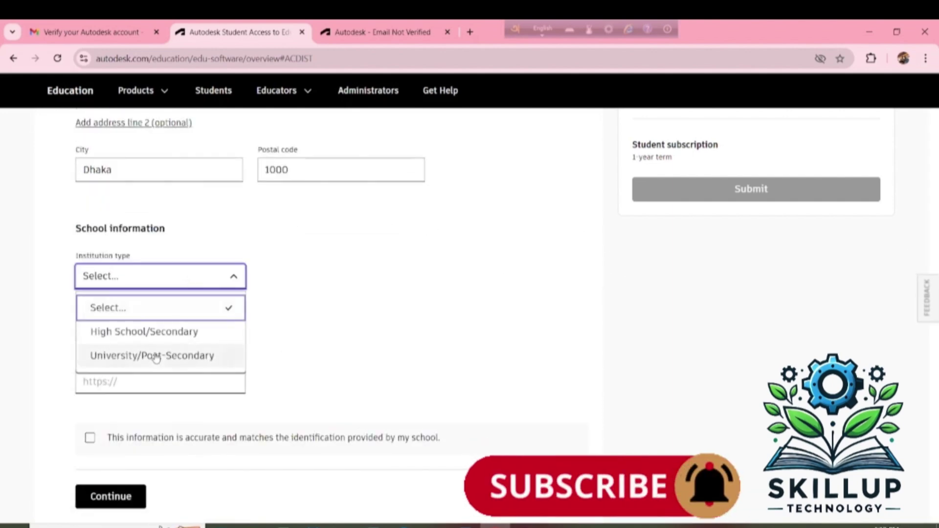
pyautogui.click(155, 356)
# Step: Select European University of Bangladesh, paste its website, set graduation 08/2026 and confirm accuracy
pyautogui.click(166, 331)
pyautogui.write('e')
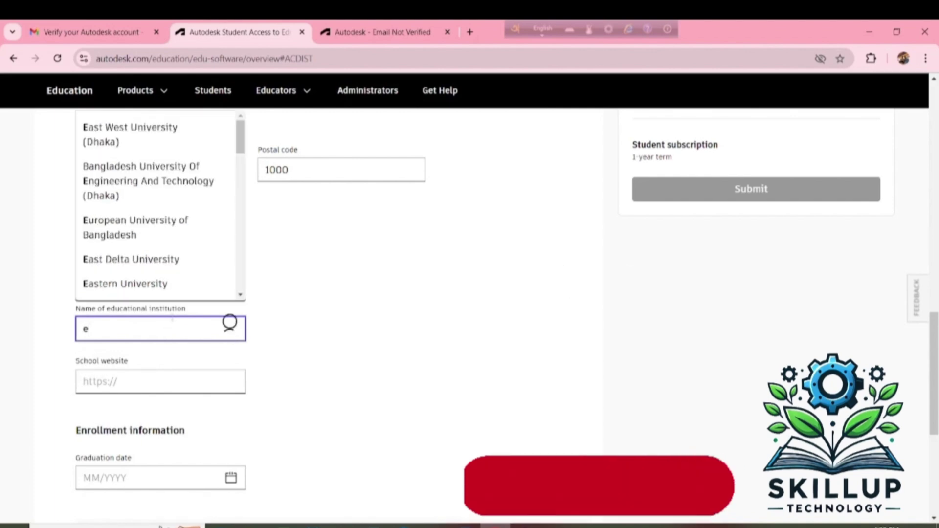
pyautogui.click(176, 233)
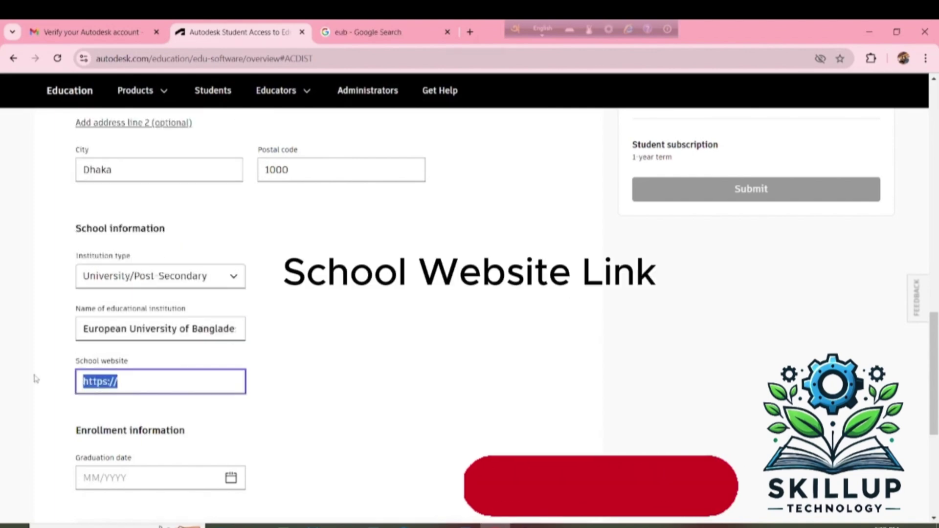
pyautogui.write('https://eub.edu.bd/')
pyautogui.scroll(-3, 166, 384)
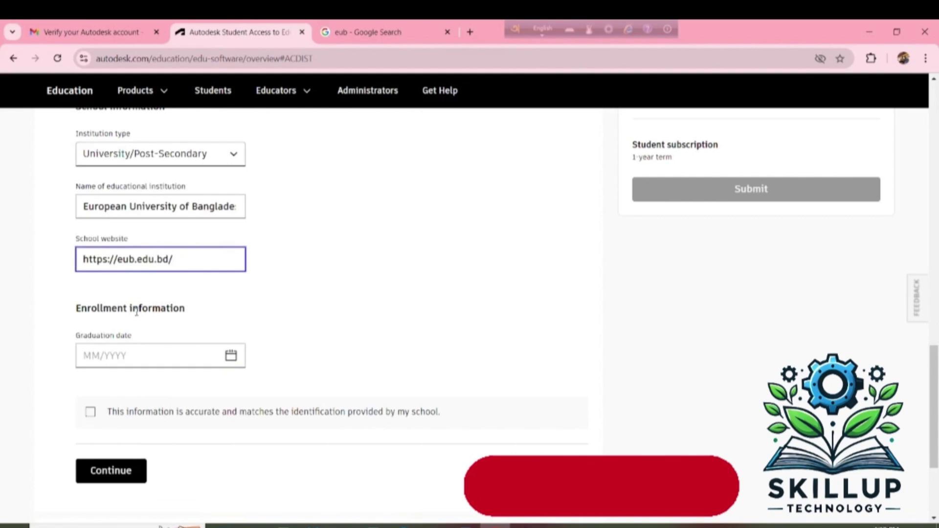
pyautogui.scroll(-3, 139, 312)
pyautogui.click(194, 303)
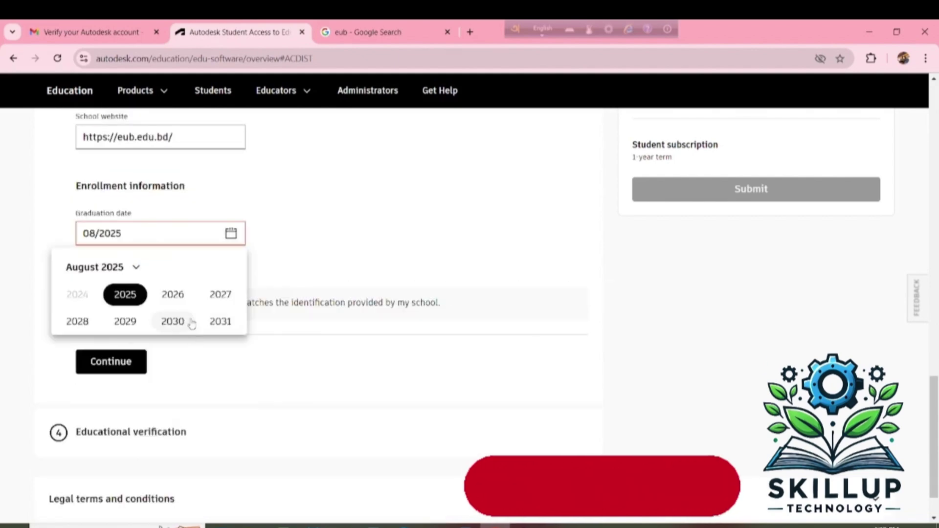
pyautogui.click(173, 295)
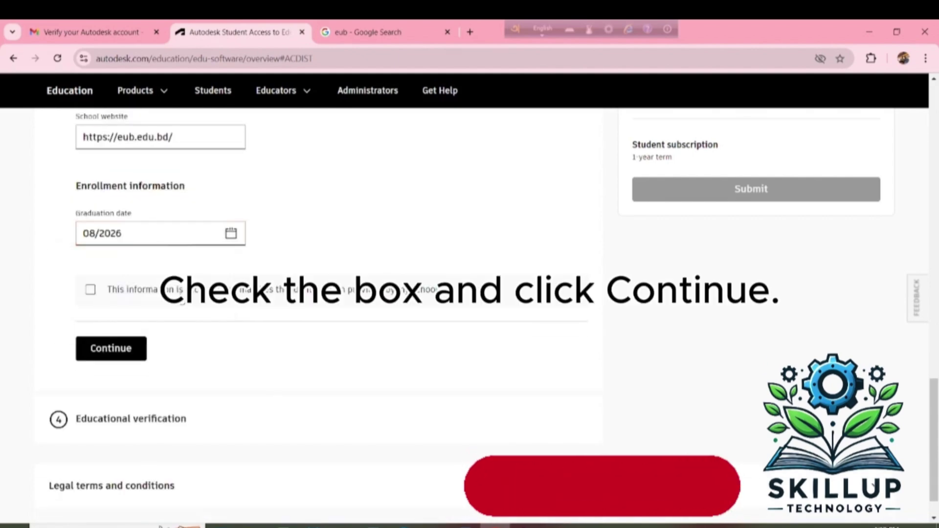
pyautogui.click(90, 291)
pyautogui.scroll(-1, 93, 274)
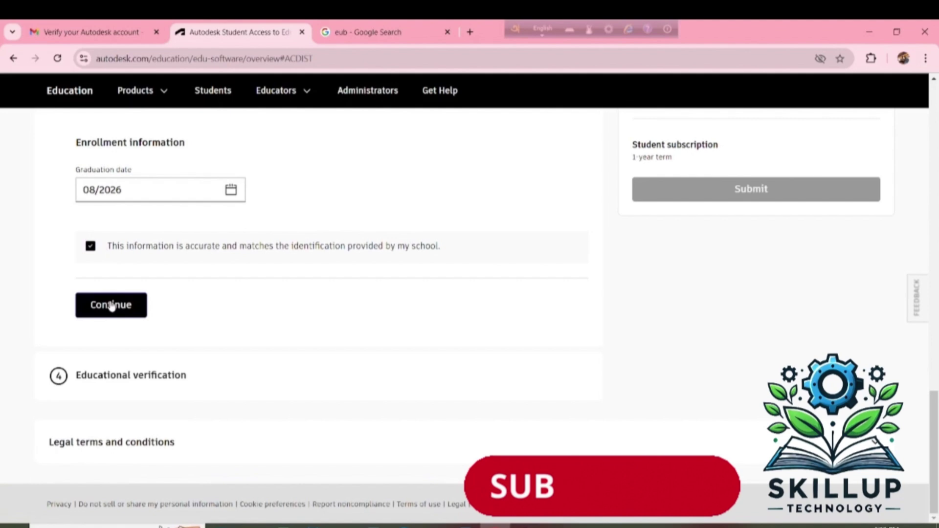
# Step: Submit the school details and upload the 'transcript eub' file from the eub documents folder
pyautogui.click(112, 306)
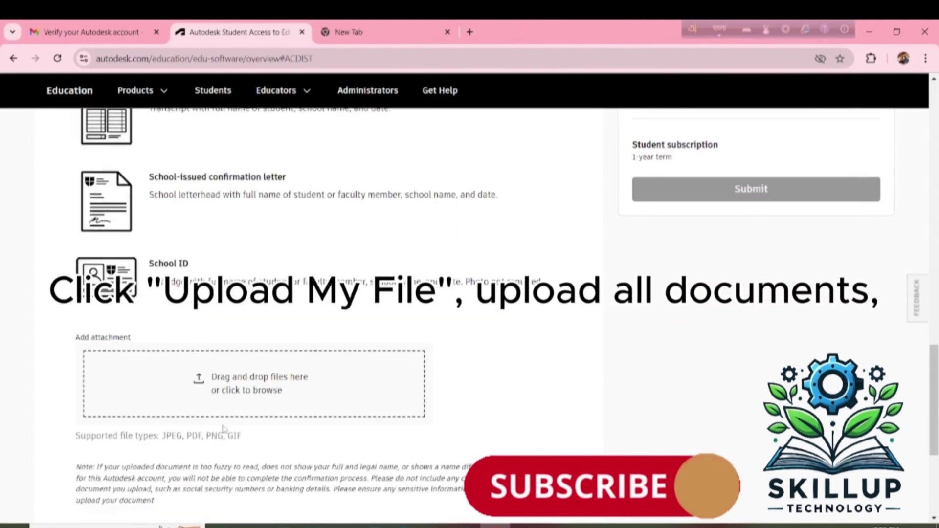
pyautogui.click(251, 388)
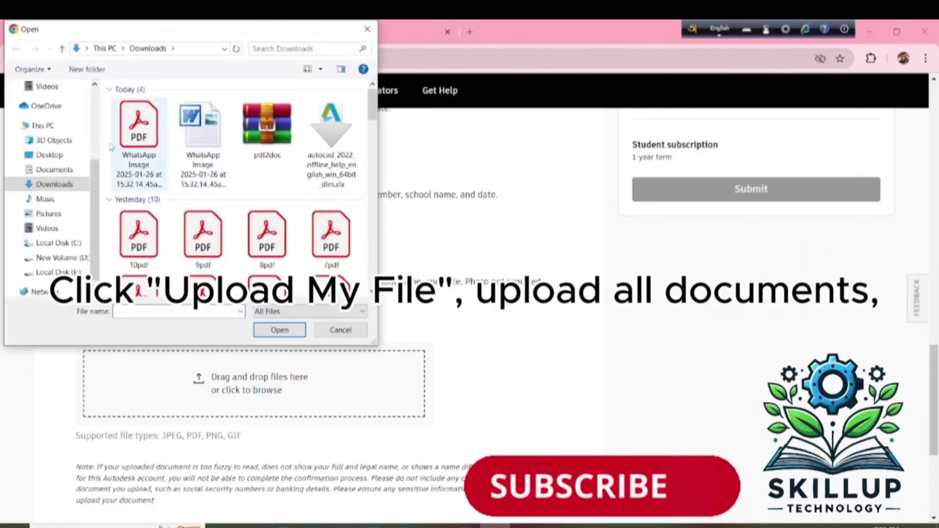
pyautogui.scroll(2, 64, 98)
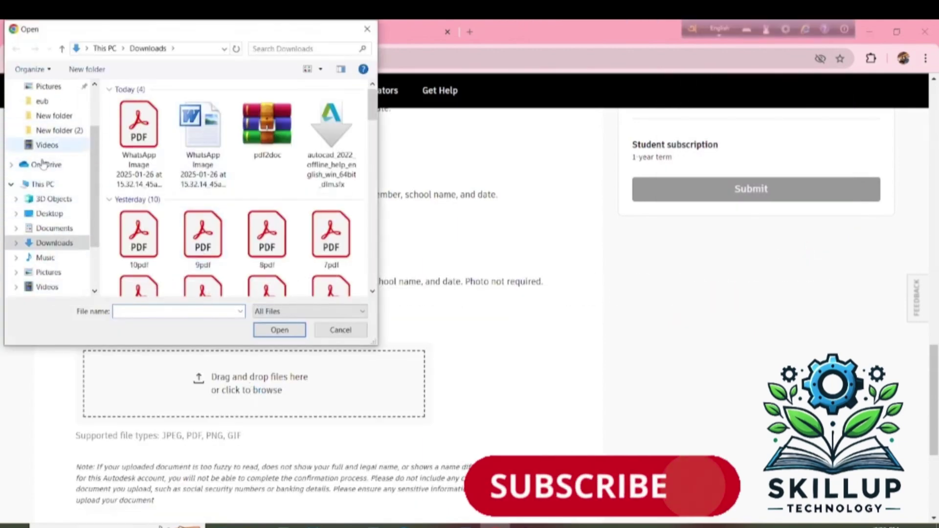
pyautogui.doubleClick(210, 116)
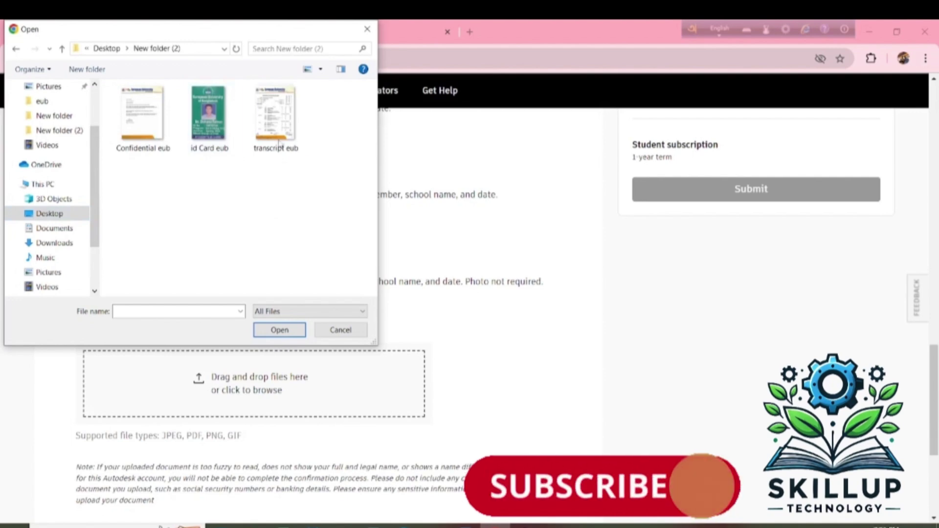
pyautogui.moveTo(269, 33); pyautogui.dragTo(486, 75)
pyautogui.click(492, 156)
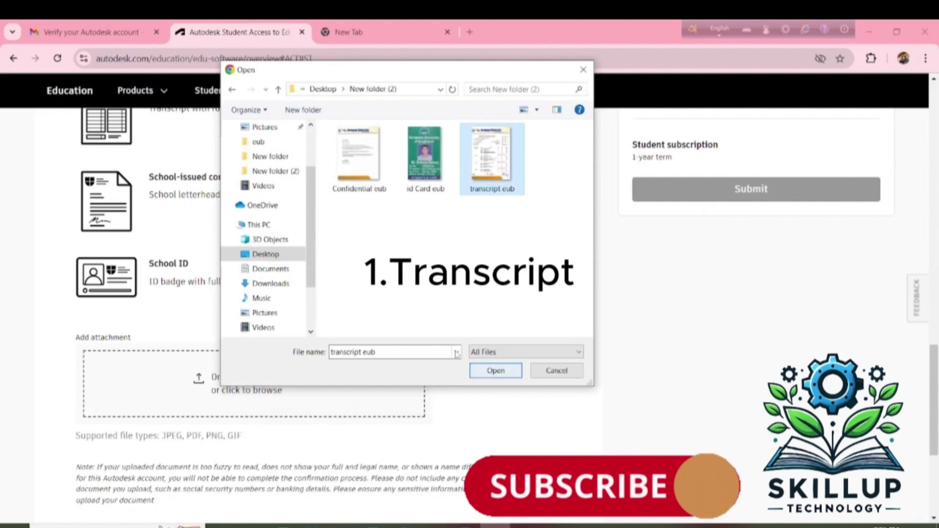
pyautogui.click(495, 370)
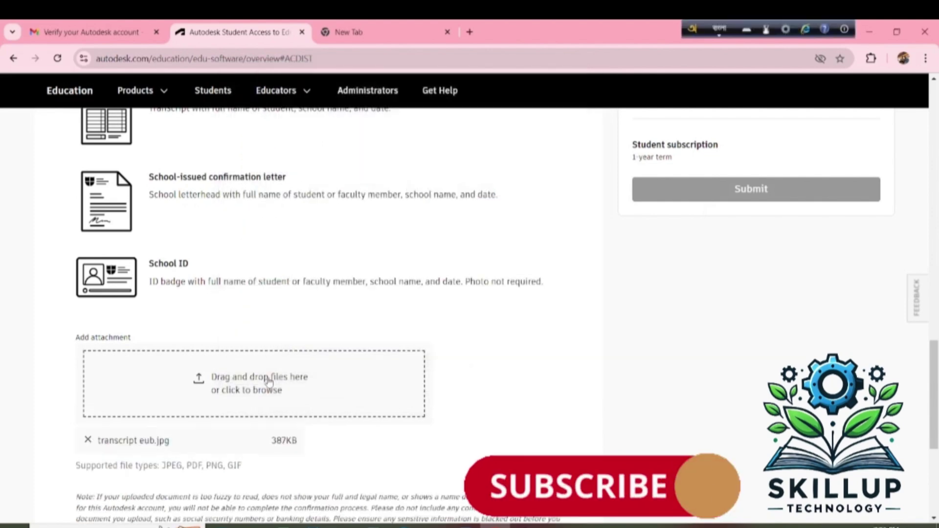
# Step: Upload the 'Confidential eub' letter and 'id Card eub' files as further verification documents
pyautogui.click(270, 382)
pyautogui.click(362, 157)
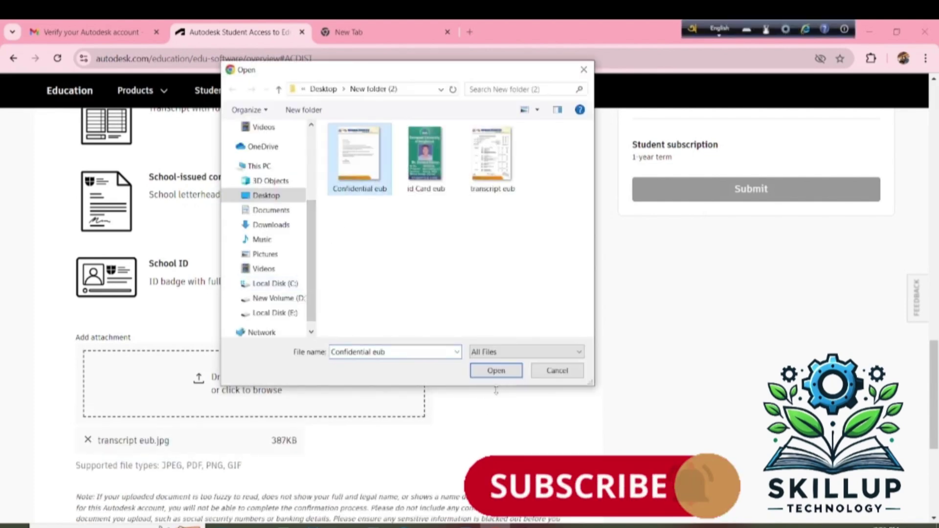
pyautogui.click(495, 369)
pyautogui.click(311, 387)
pyautogui.click(425, 156)
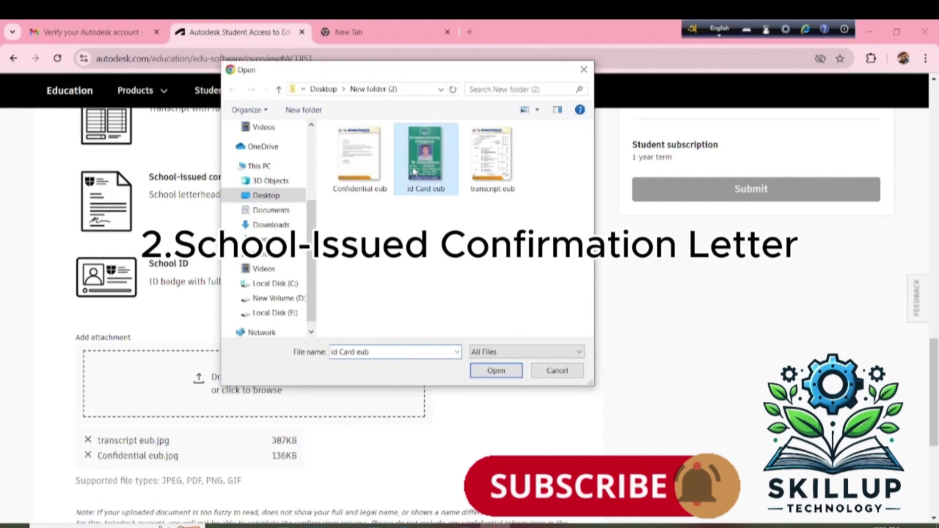
pyautogui.click(487, 372)
# Step: Continue past the uploads and submit the educational access application
pyautogui.scroll(-3, 488, 376)
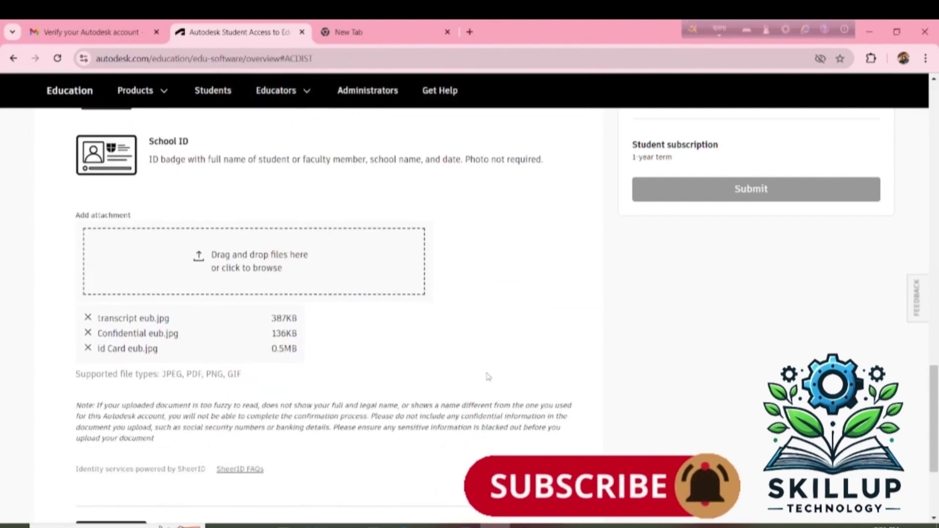
pyautogui.scroll(-4, 488, 375)
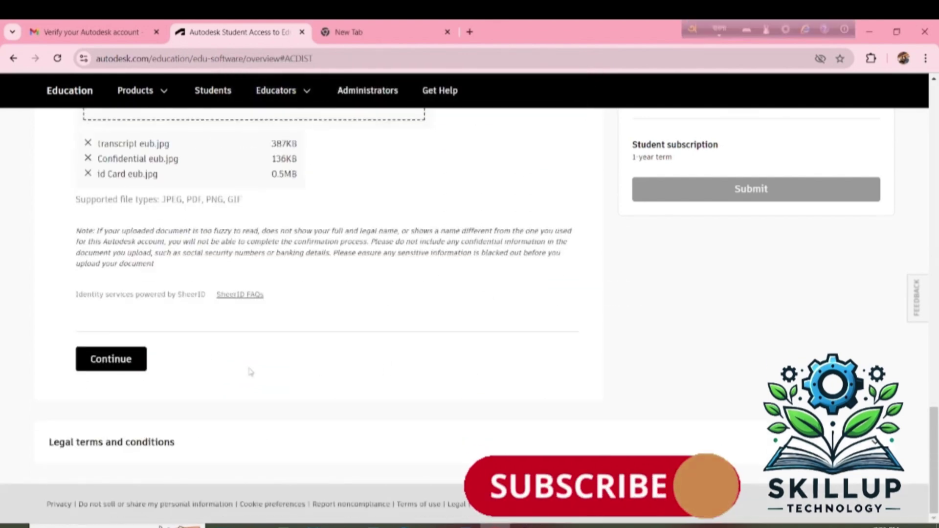
pyautogui.click(128, 358)
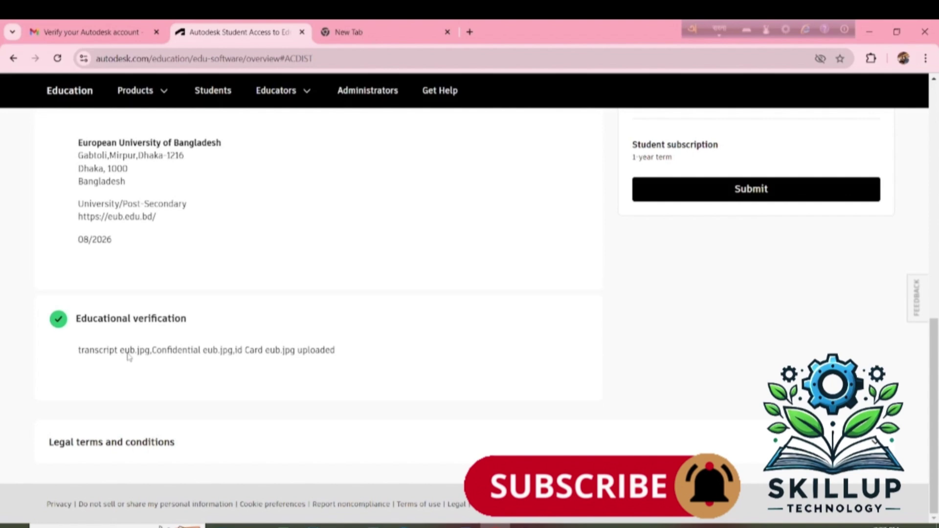
pyautogui.click(715, 200)
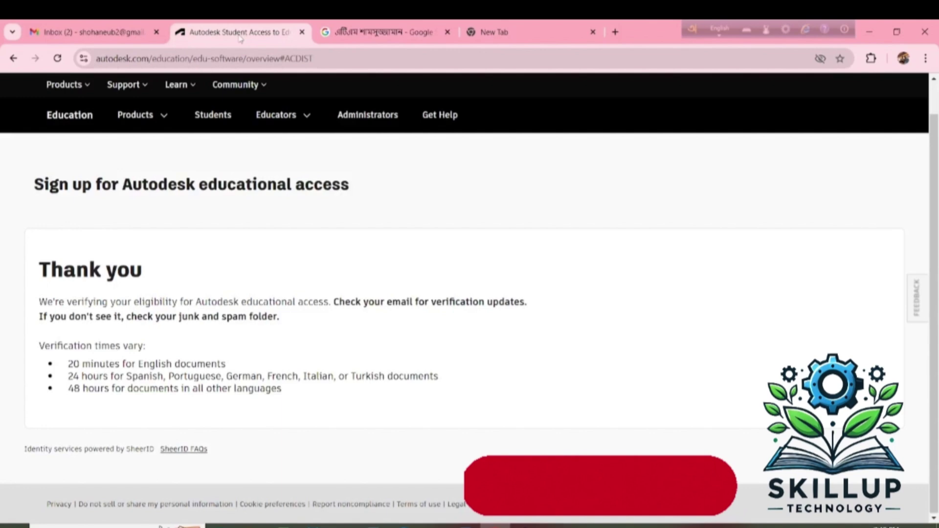
# Step: Open the 'You're verified for Autodesk education access' email and follow its Get products link
pyautogui.click(72, 32)
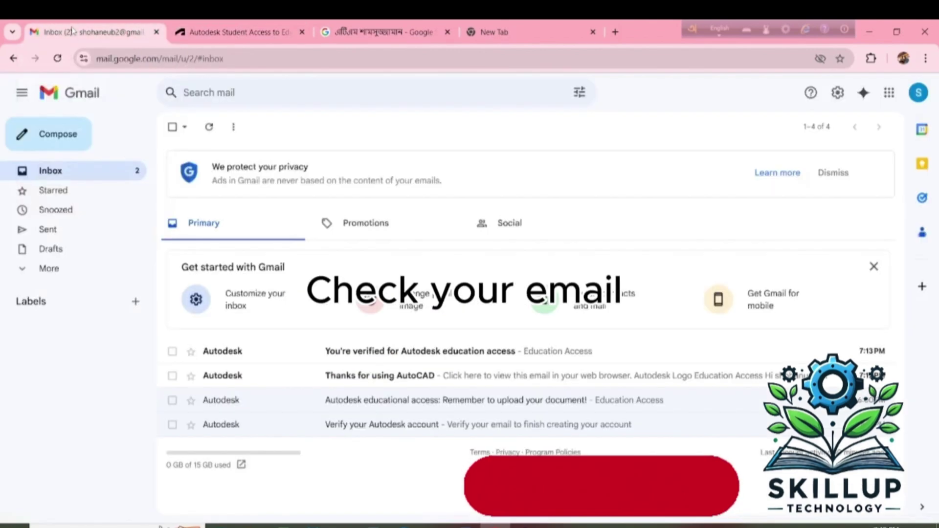
pyautogui.click(286, 351)
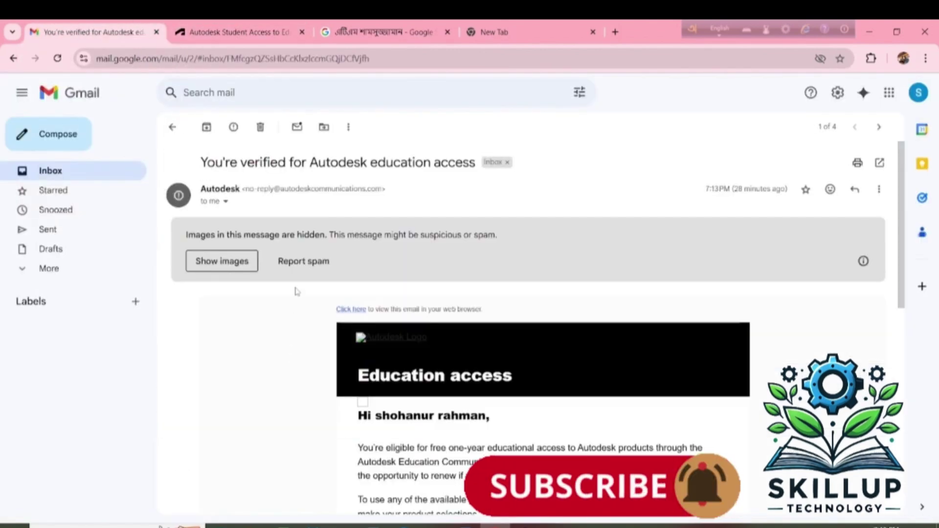
pyautogui.scroll(-3, 296, 292)
pyautogui.click(420, 393)
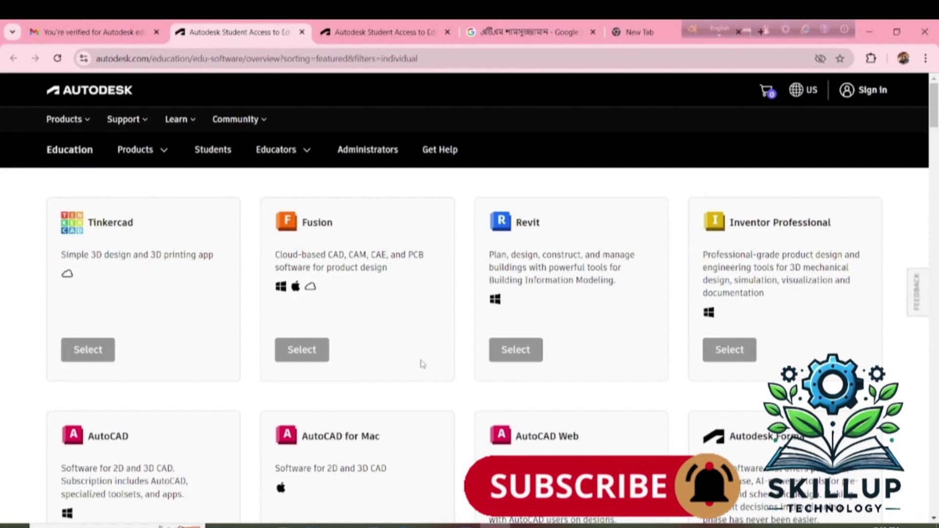
# Step: Choose AutoCAD among the education products and access it in the Autodesk account
pyautogui.scroll(-5, 342, 318)
pyautogui.click(99, 336)
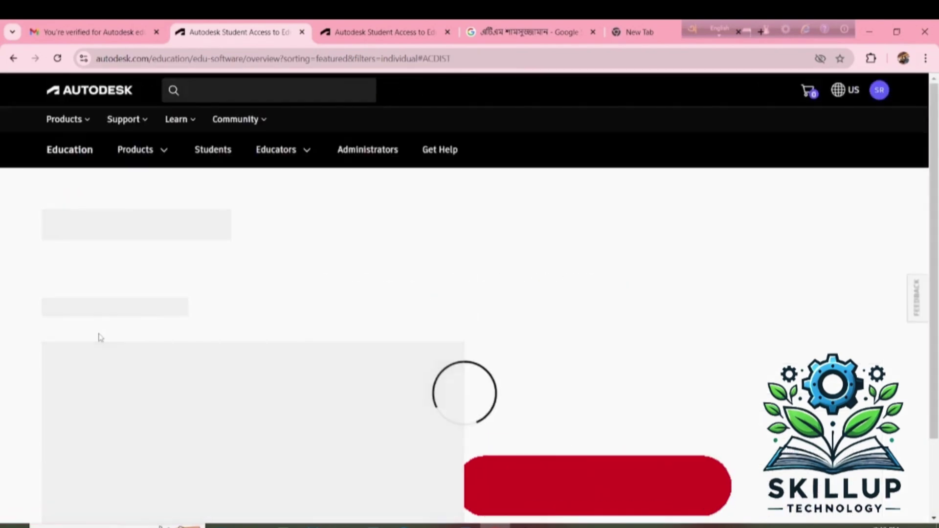
pyautogui.click(127, 364)
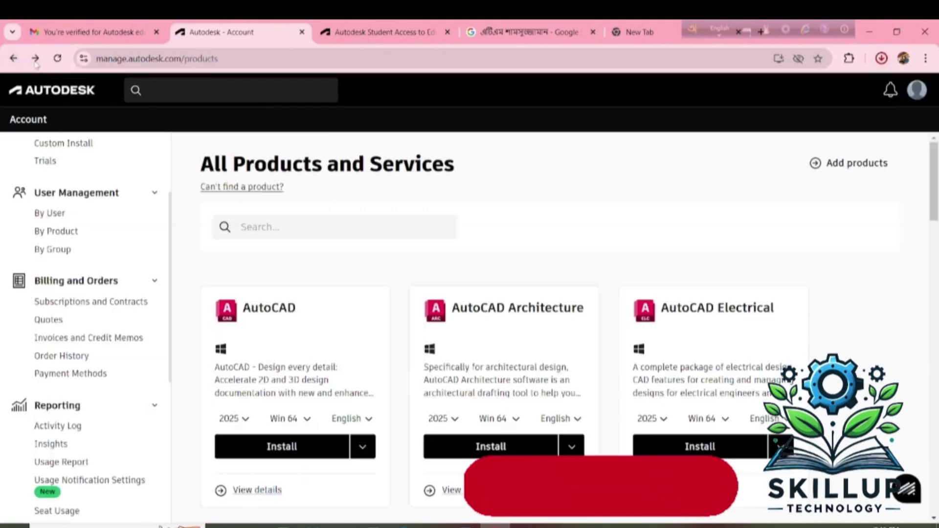
# Step: Dismiss the feedback survey and start the AutoCAD 2025 Win 64 English installer download
pyautogui.scroll(-2, 301, 341)
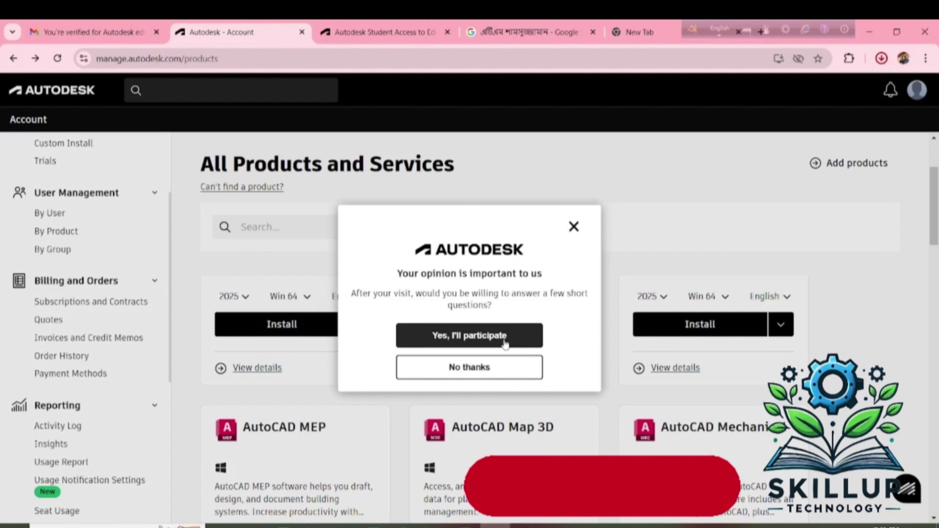
pyautogui.click(504, 342)
pyautogui.click(480, 31)
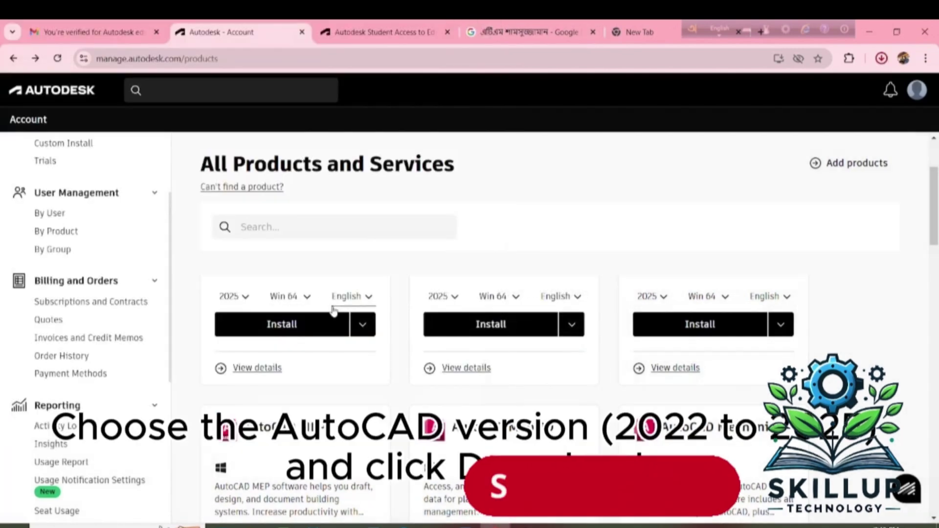
pyautogui.click(345, 325)
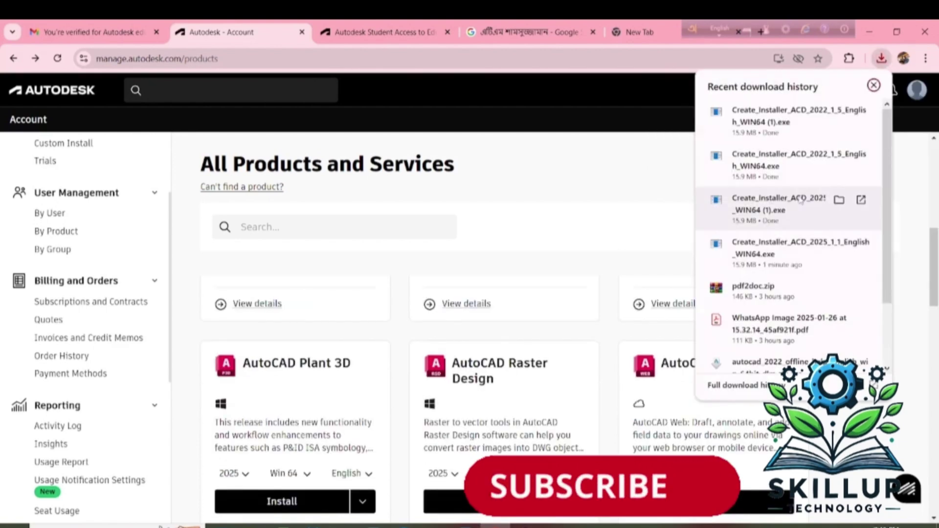
# Step: Run Create_Installer_ACD_2025_1_1_English_WIN64.exe from the Downloads folder to build the installer files
pyautogui.click(839, 199)
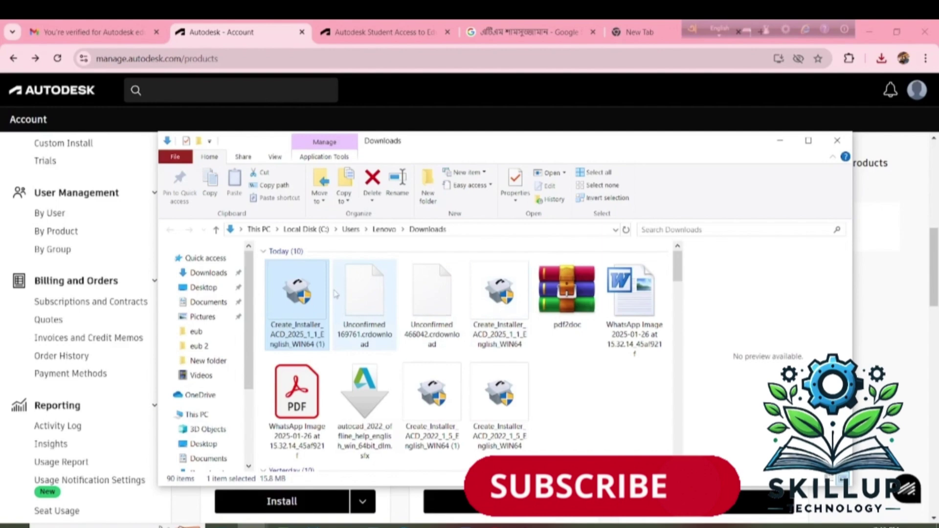
pyautogui.doubleClick(316, 300)
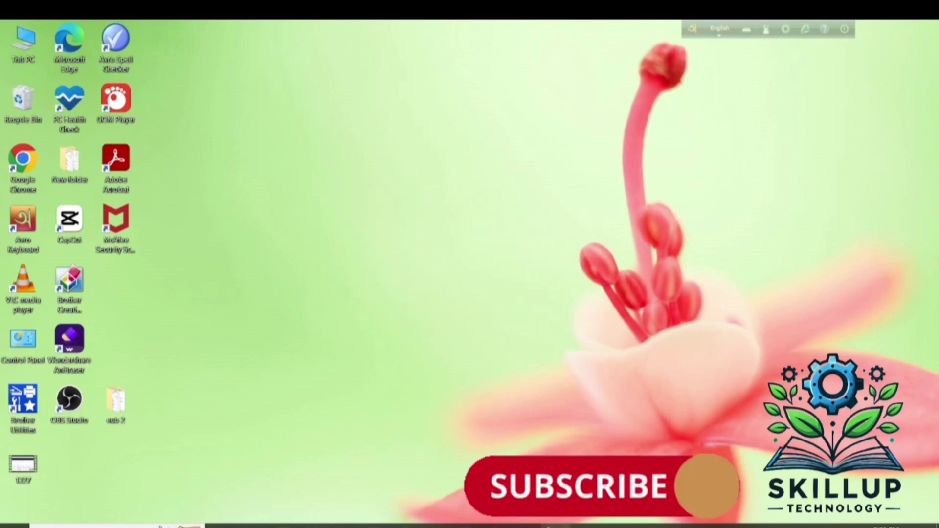
# Step: Launch the AutoCAD 2025 Setup from the created installer folder and accept the terms of use
pyautogui.click(526, 295)
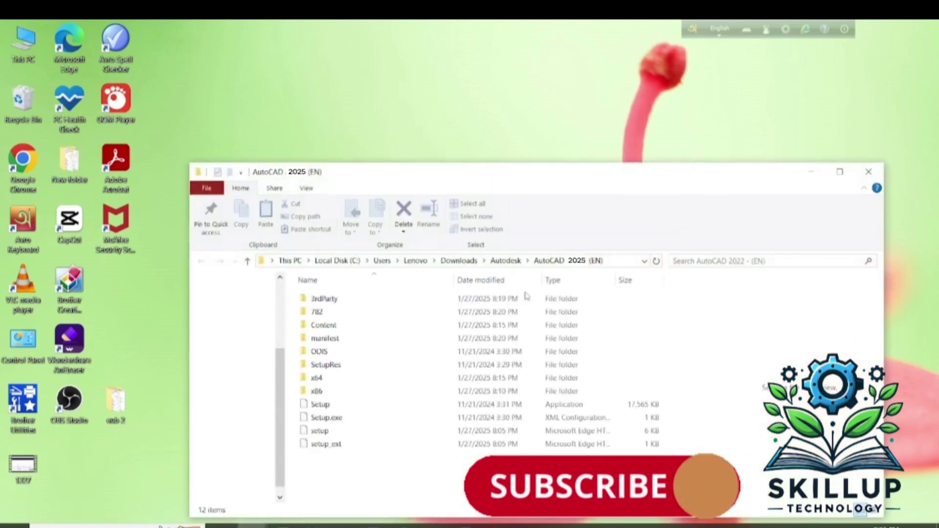
pyautogui.doubleClick(327, 404)
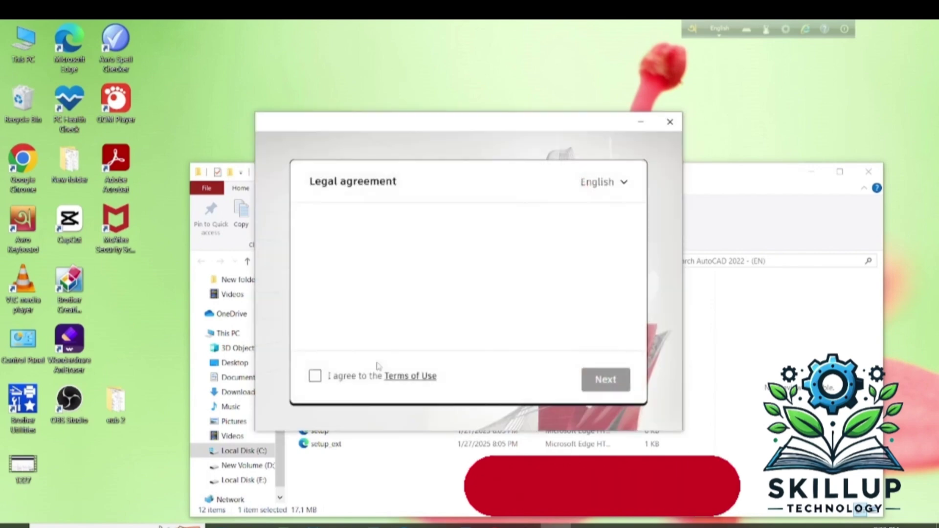
pyautogui.click(315, 376)
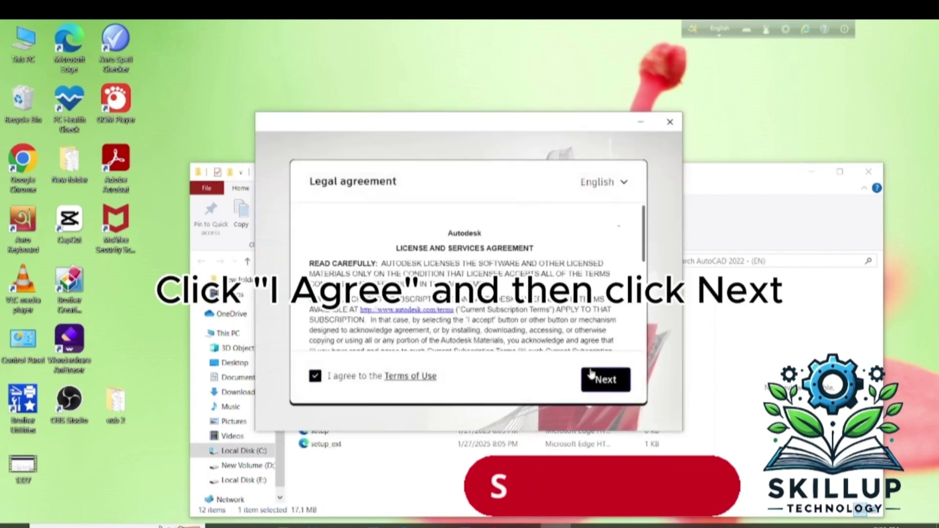
pyautogui.click(606, 380)
# Step: Install AutoCAD 2025 to the default location, postponing the restart, and finish the installer
pyautogui.click(656, 400)
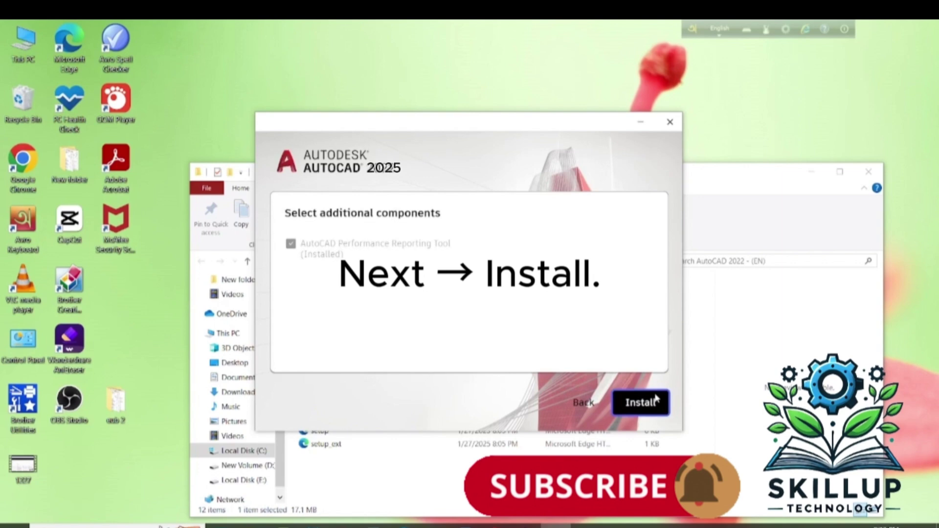
pyautogui.click(656, 400)
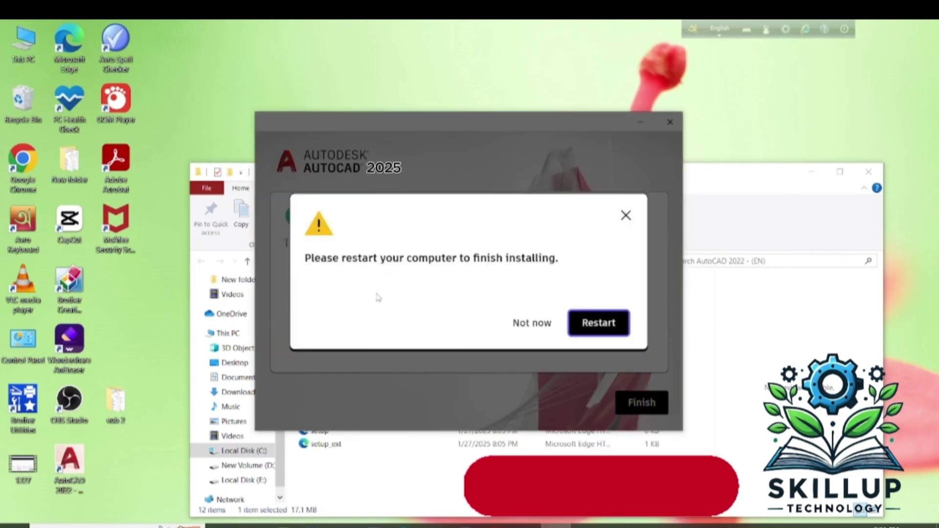
pyautogui.click(523, 325)
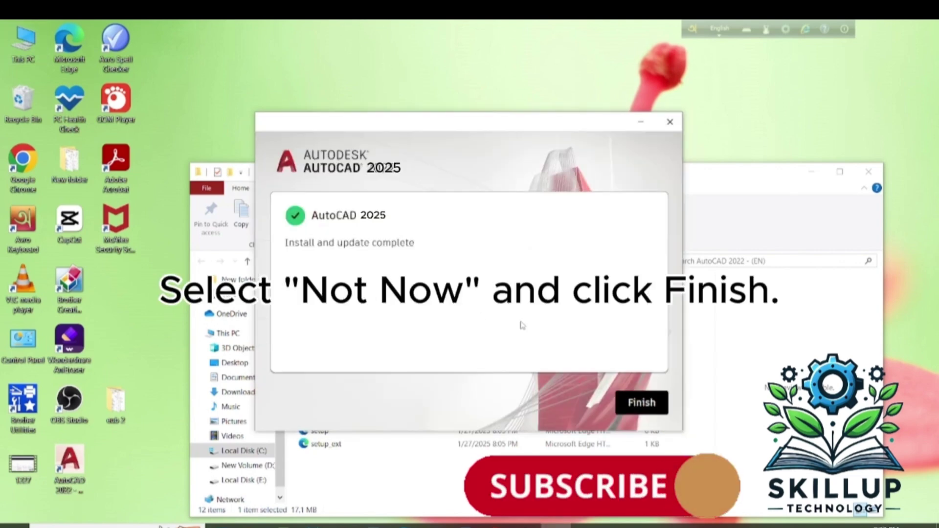
pyautogui.click(632, 412)
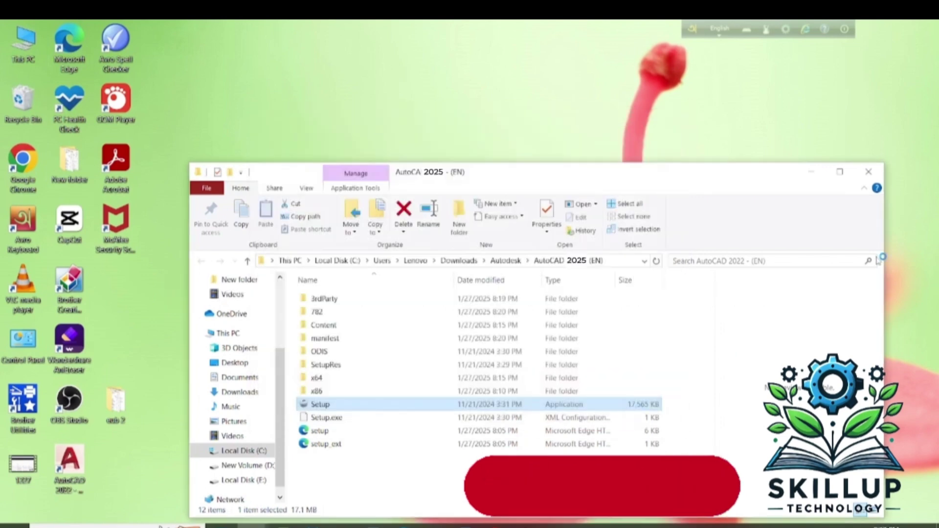
# Step: Close the installer folder, launch AutoCAD 2025, and choose signing in with an Autodesk ID
pyautogui.click(868, 172)
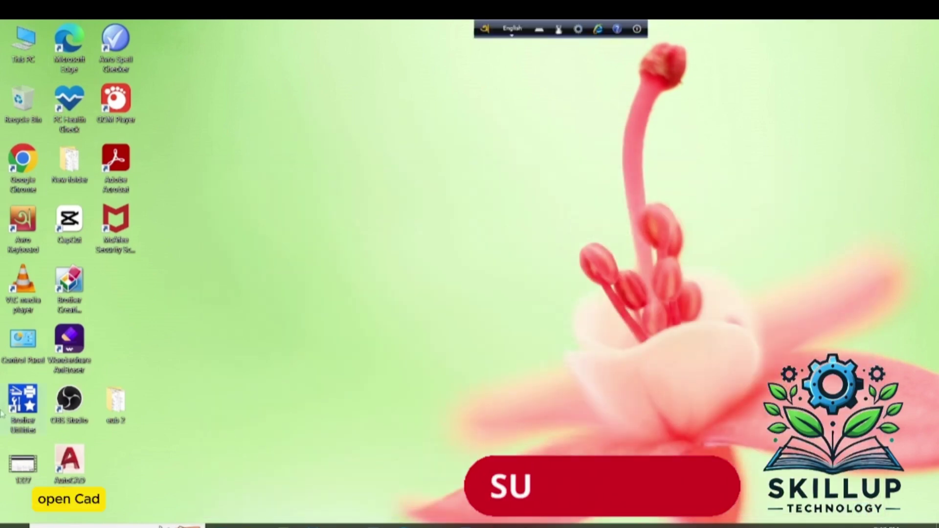
pyautogui.doubleClick(74, 464)
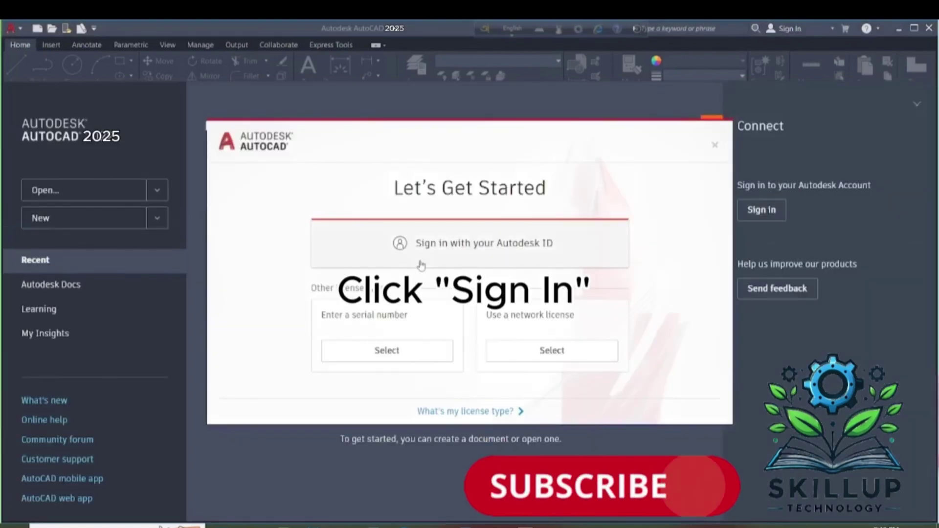
pyautogui.click(424, 259)
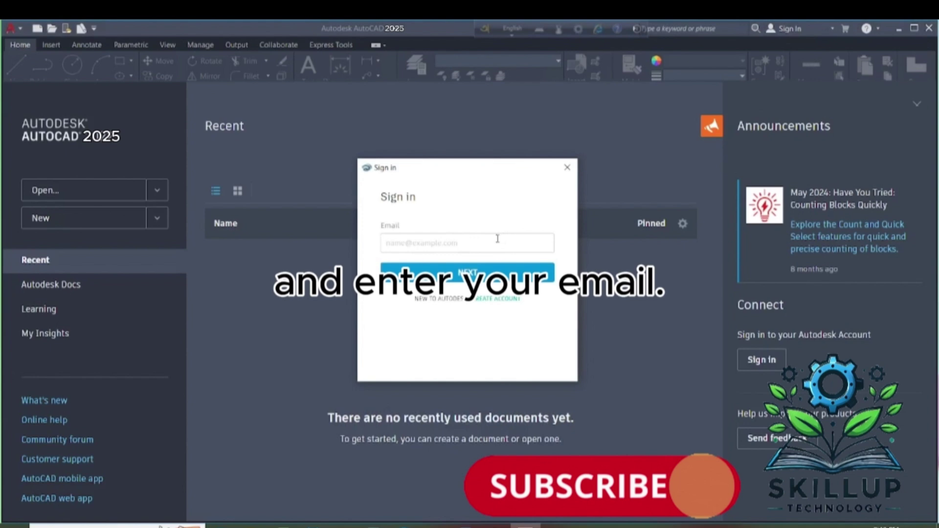
# Step: Enter the account e-mail, submit it, and type the account password
pyautogui.click(497, 240)
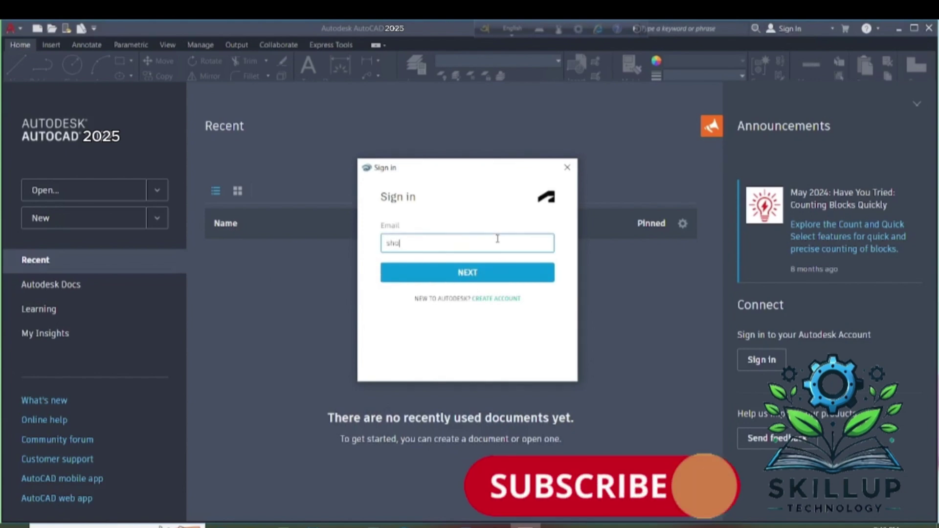
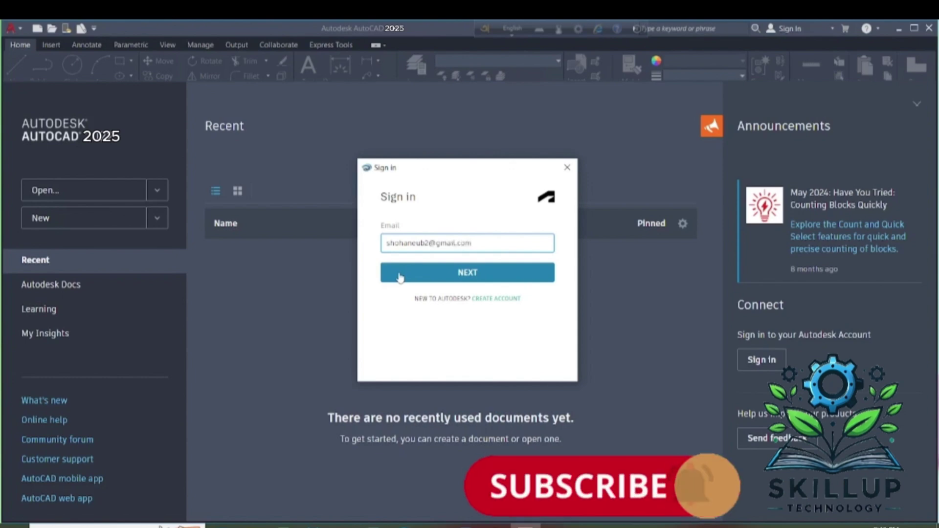
pyautogui.click(400, 277)
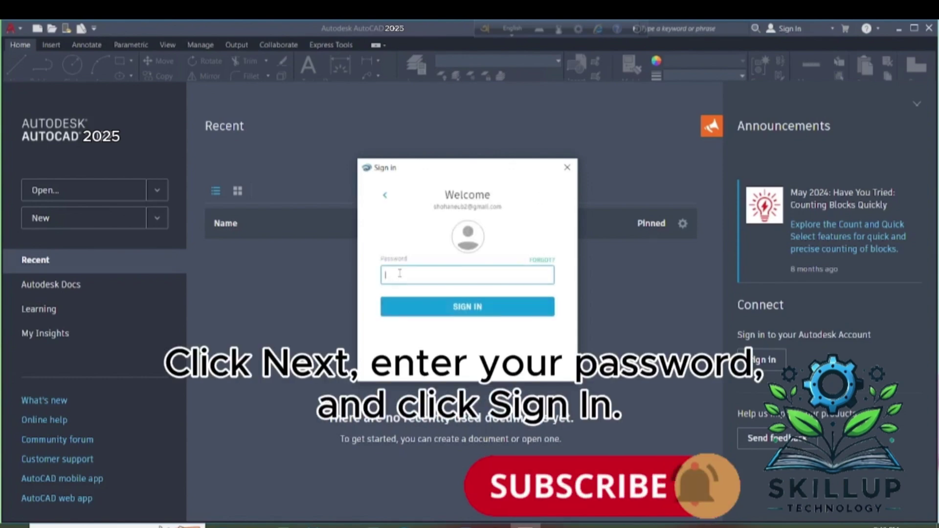
pyautogui.write('•••')
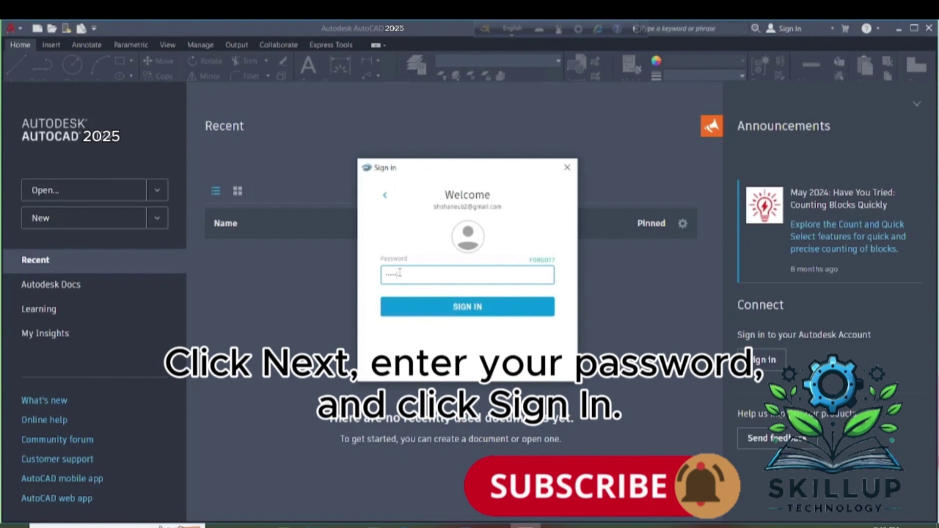
pyautogui.write('••')
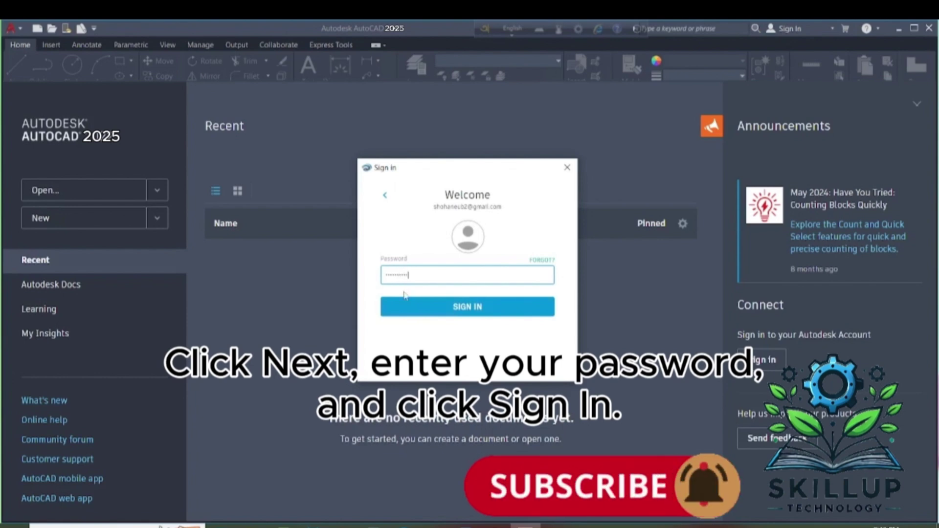